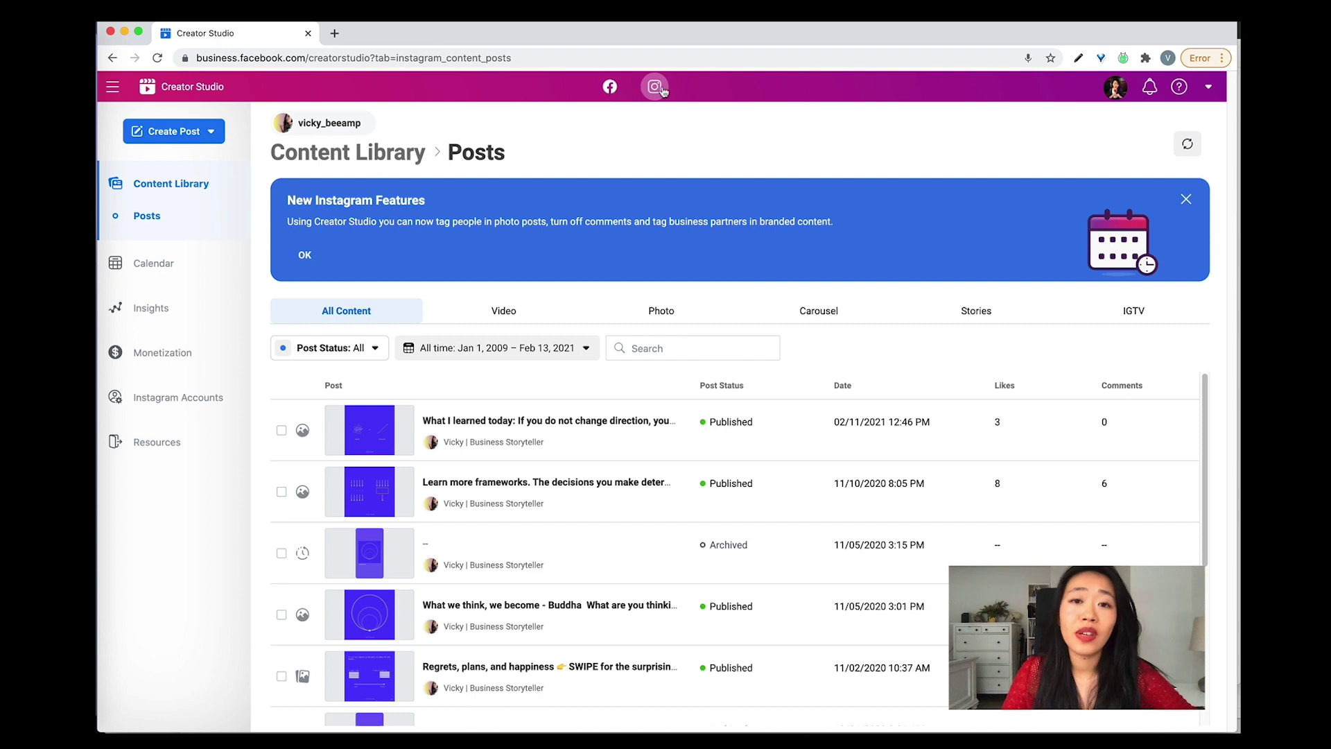
left_click(173, 131)
left_click(179, 166)
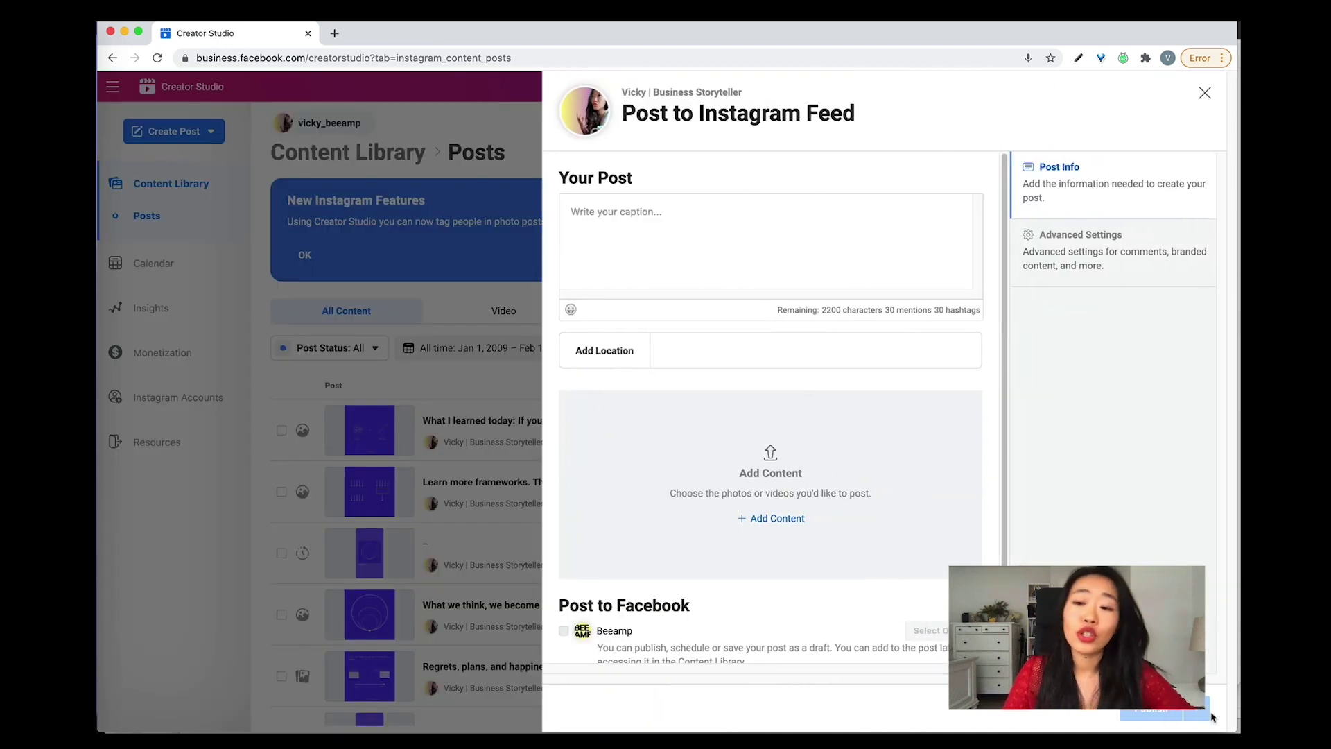
left_click(476, 358)
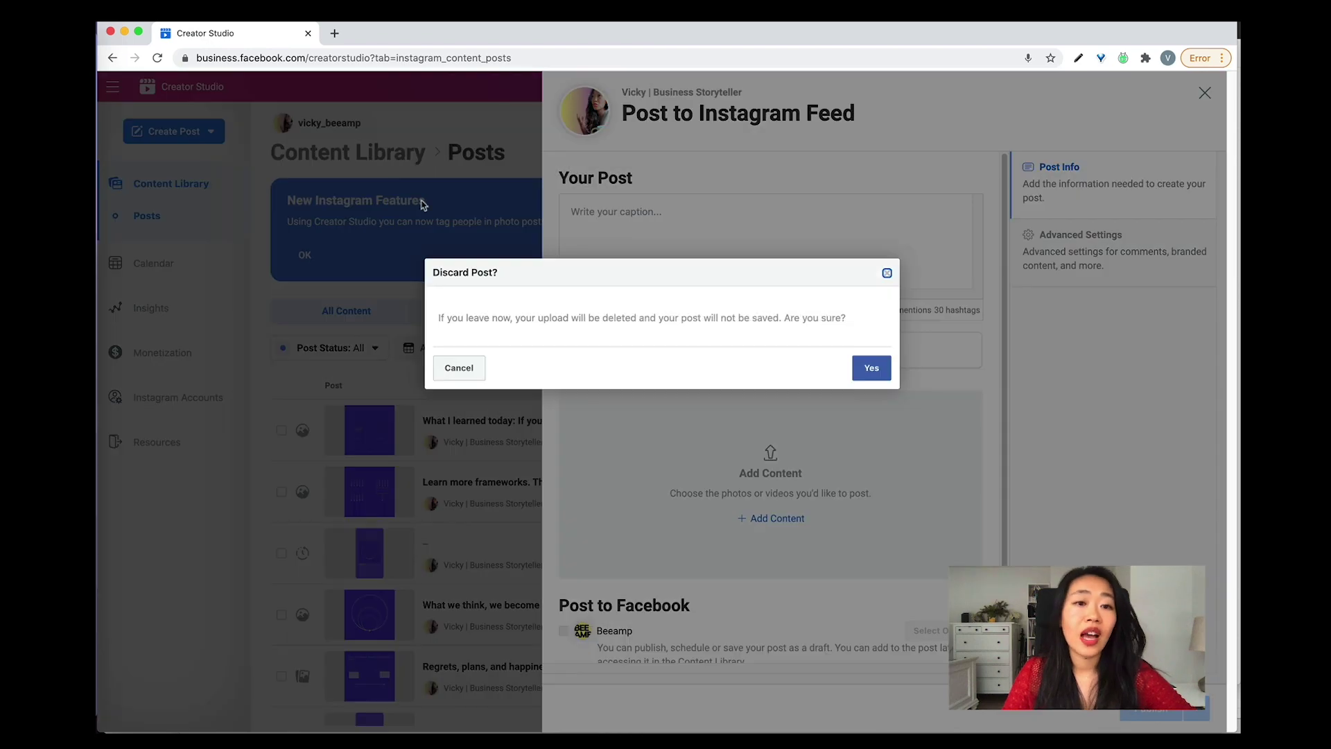
left_click(868, 367)
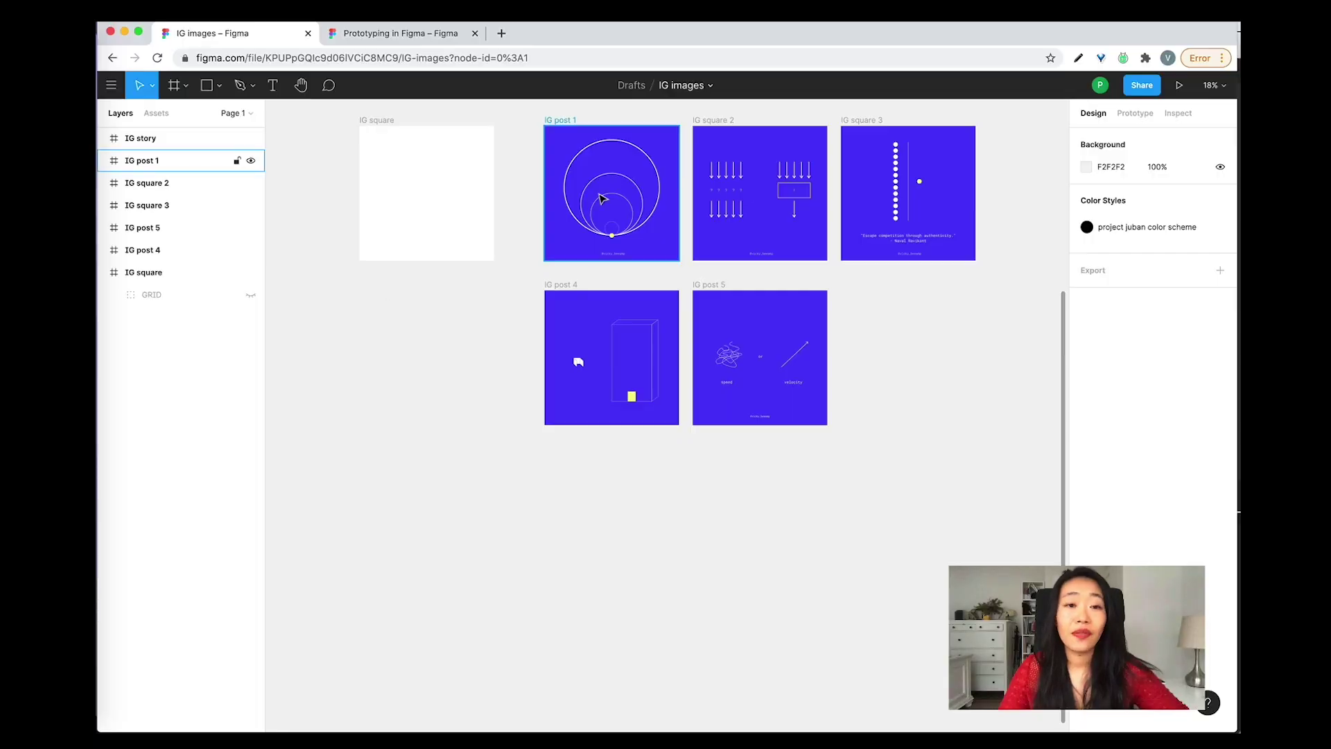
Duplicate the blank IG square and place the copy beside IG post 5
left_click(373, 123)
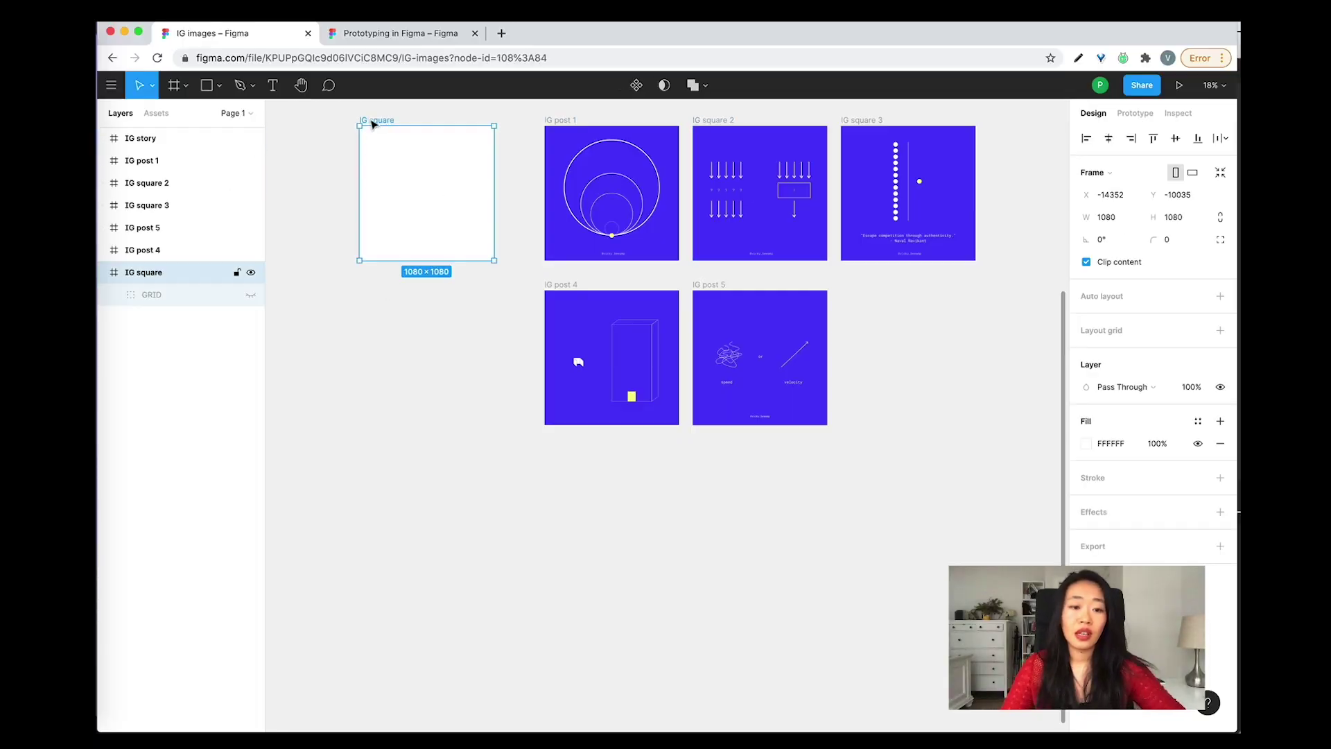
left_click_drag(373, 123, 853, 287)
left_click(895, 497)
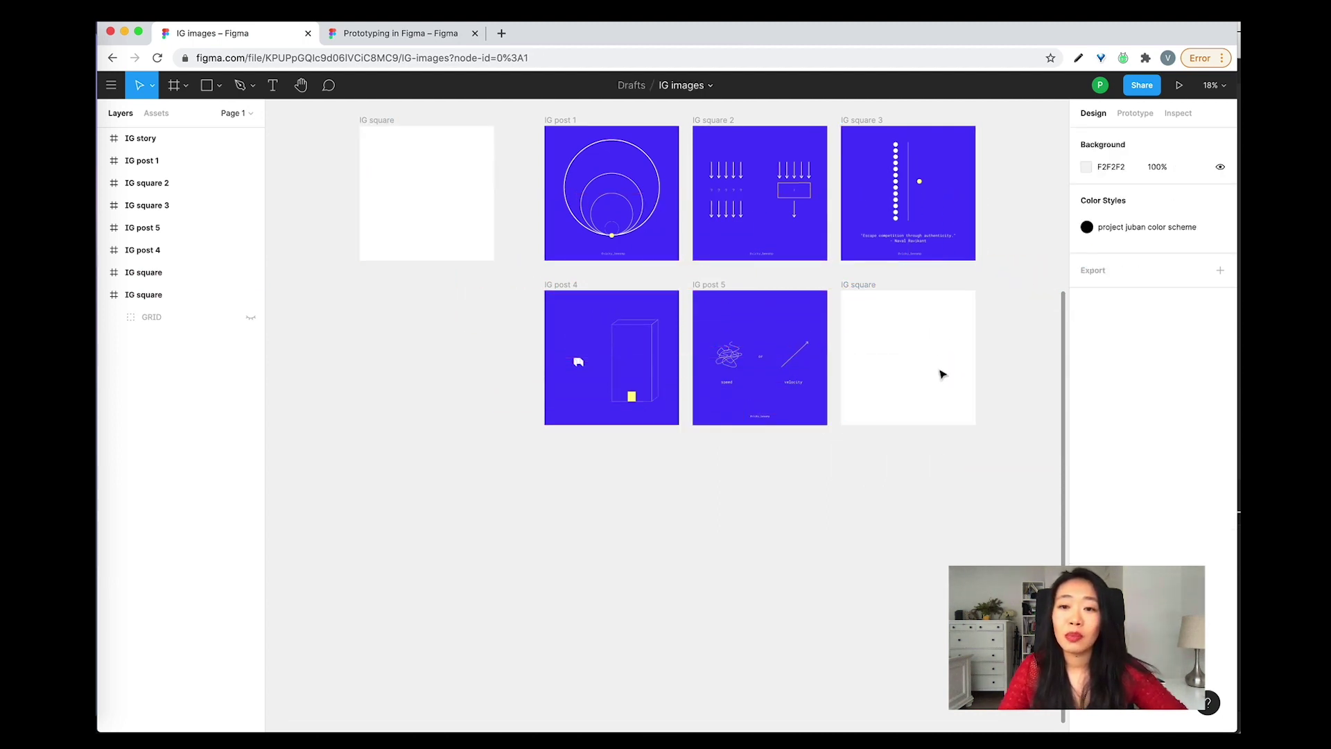
Draw a grey rectangle inside the copied square and reshape its corner points into a parallelogram
left_click(206, 85)
left_click(219, 84)
left_click(201, 113)
mouse_move(857, 333)
left_mouse_down()
mouse_move(954, 374)
mouse_move(947, 343)
mouse_move(865, 378)
mouse_move(871, 369)
left_mouse_up()
double_click(910, 352)
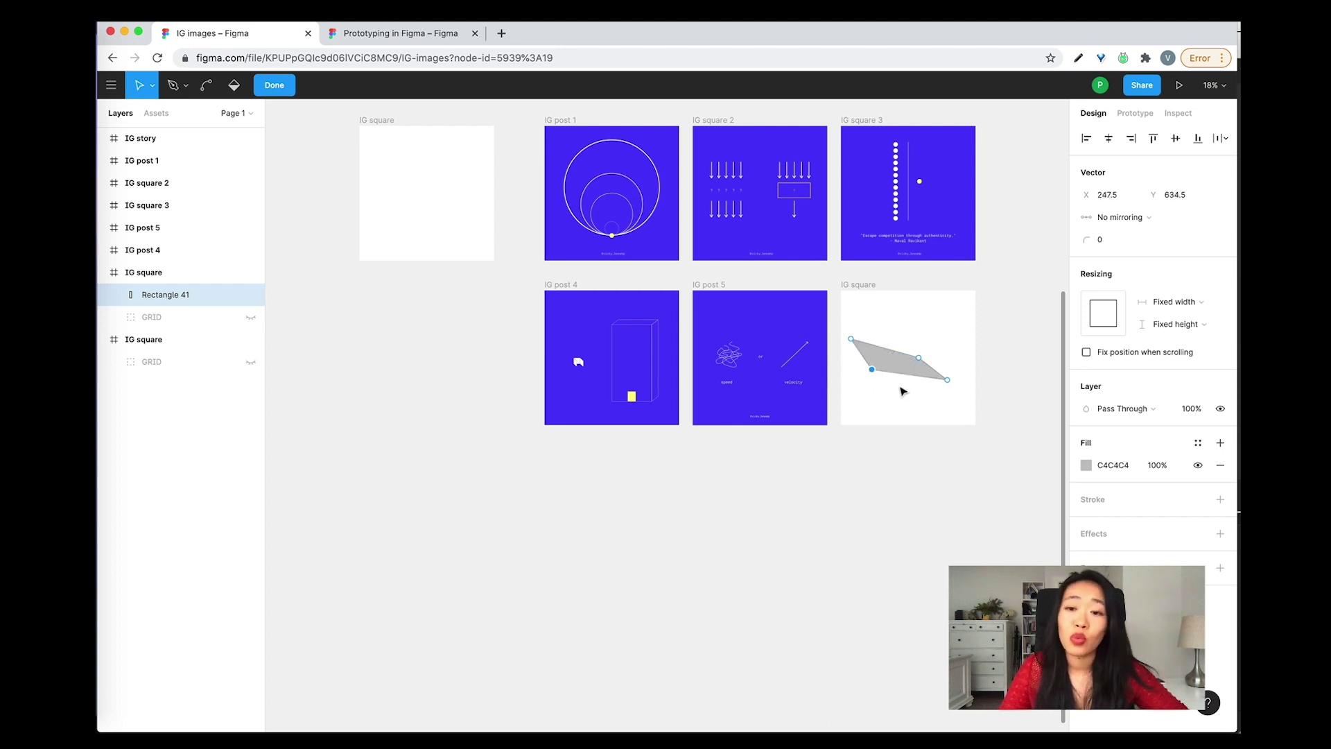
Give the parallelogram a black stroke of weight 10
left_click(1221, 499)
left_click(1106, 544)
type("10")
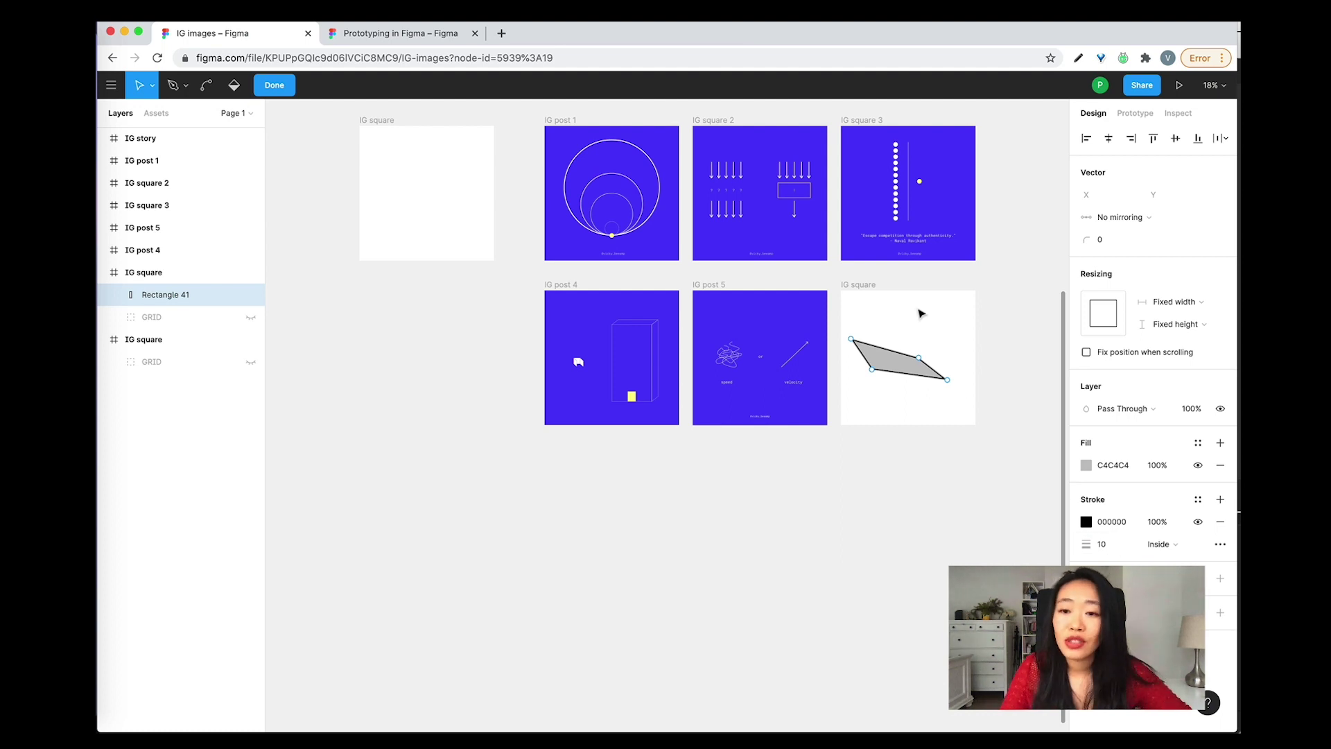
left_click(444, 28)
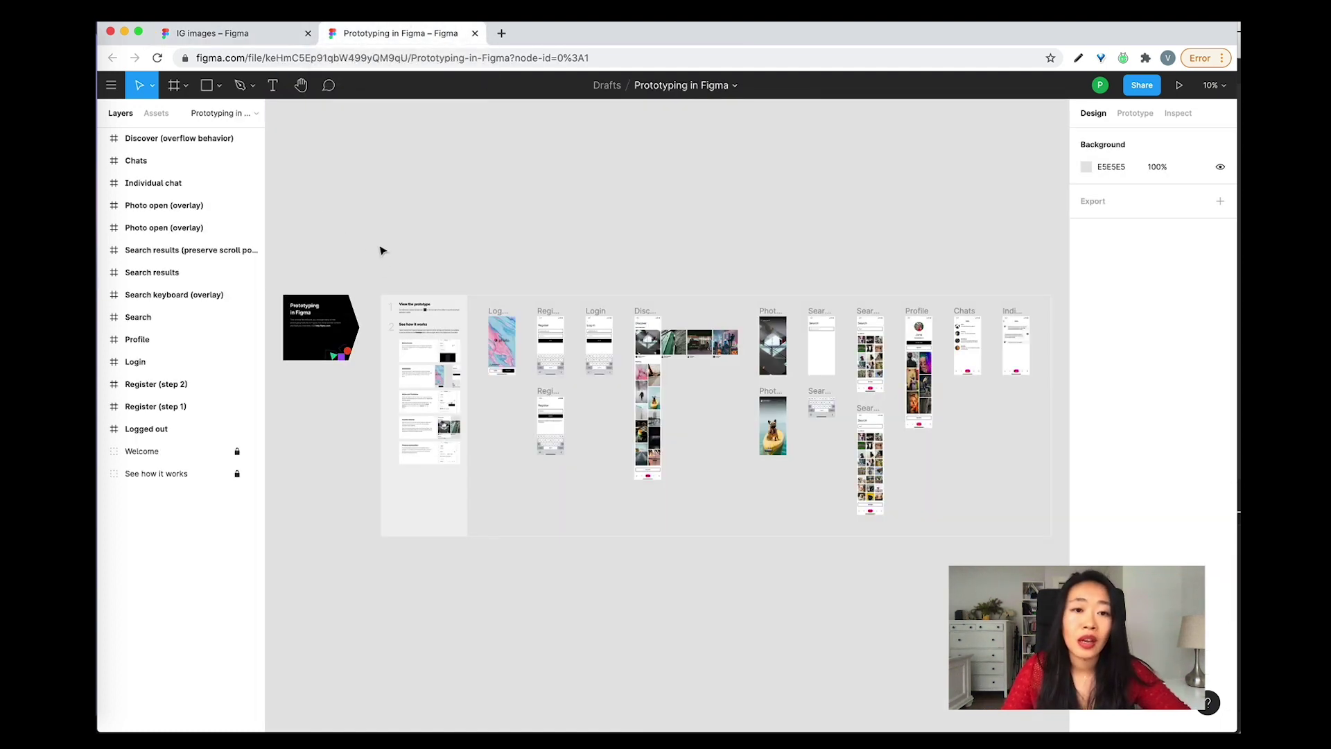
Zoom to 100% and scroll across the Logged out and Register prototype screens
key("shift+0")
scroll(291, 275, "down", 5)
scroll(535, 490, "left", 10)
scroll(473, 598, "up", 6)
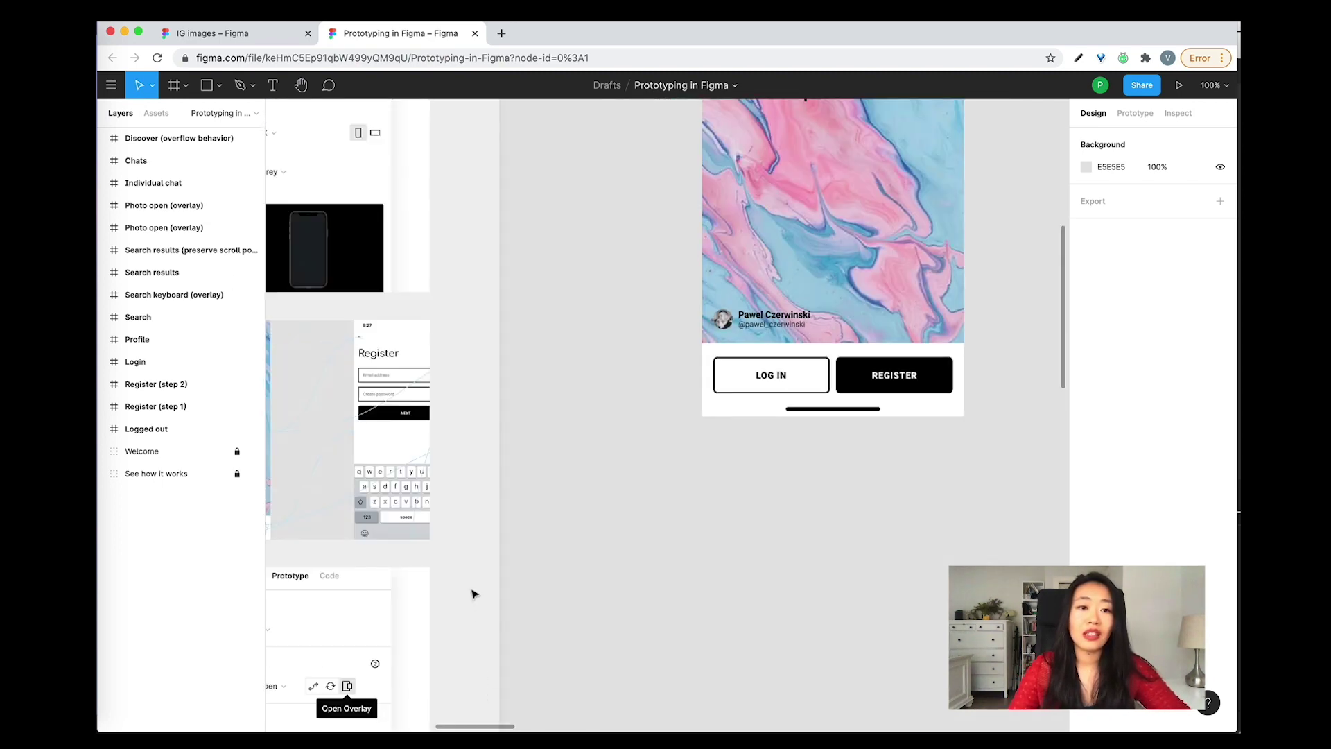
scroll(473, 598, "up", 6)
scroll(481, 728, "right", 5)
scroll(609, 601, "down", 5)
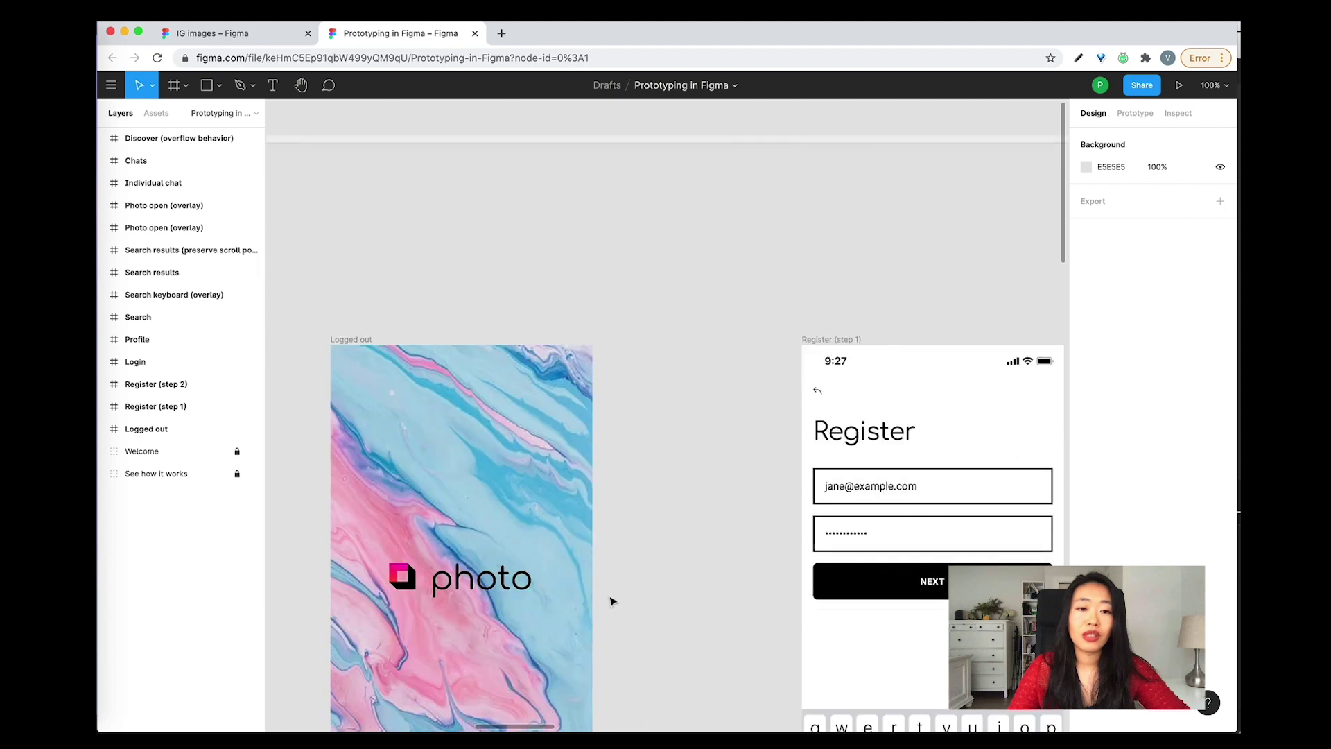
left_click_drag(521, 730, 823, 728)
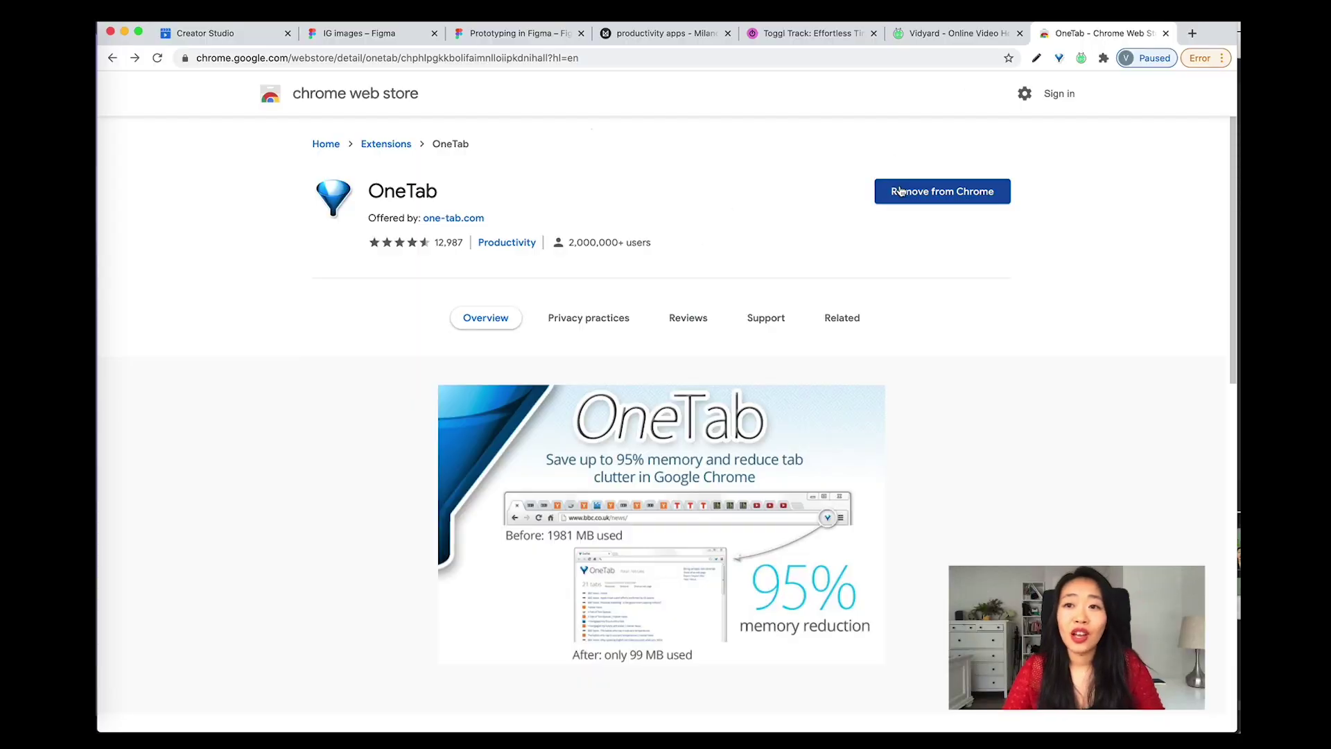
Save all open tabs to OneTab as a group named 'YT video - productivity apps'
left_click(1059, 59)
left_click(405, 170)
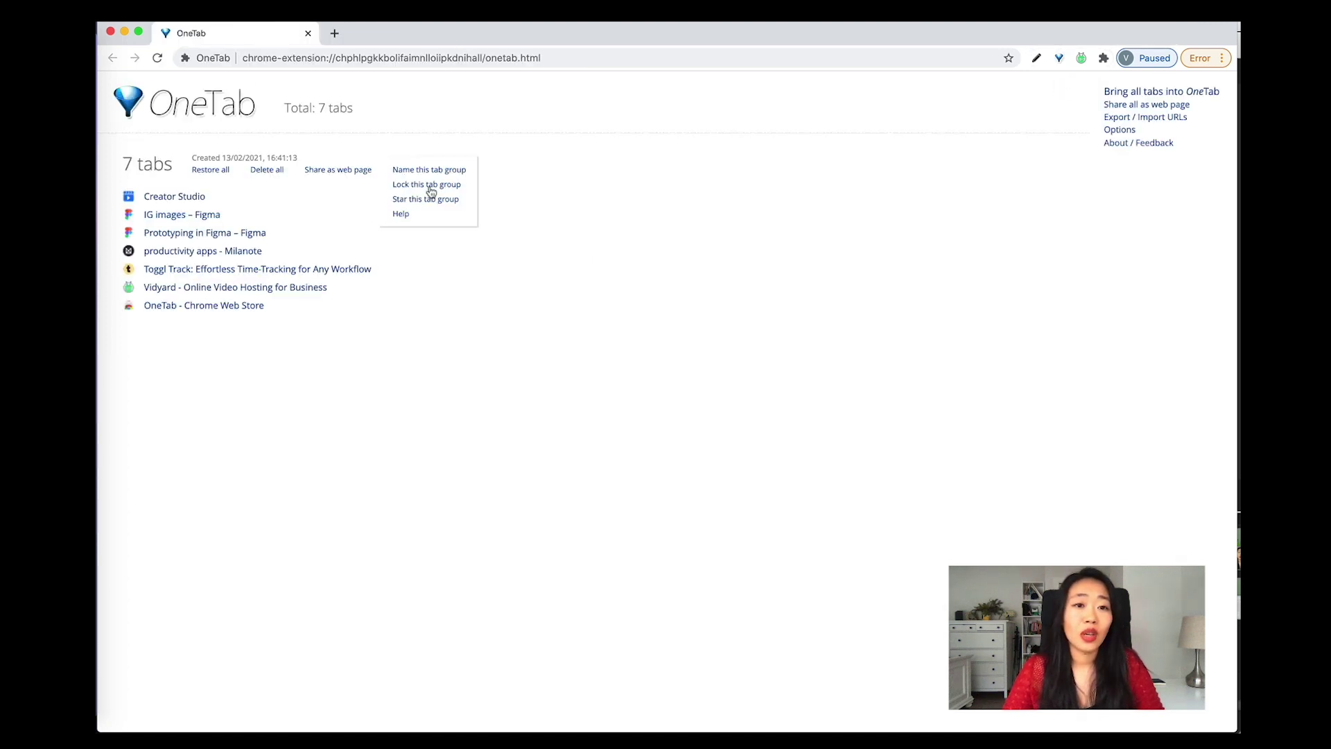
left_click(431, 172)
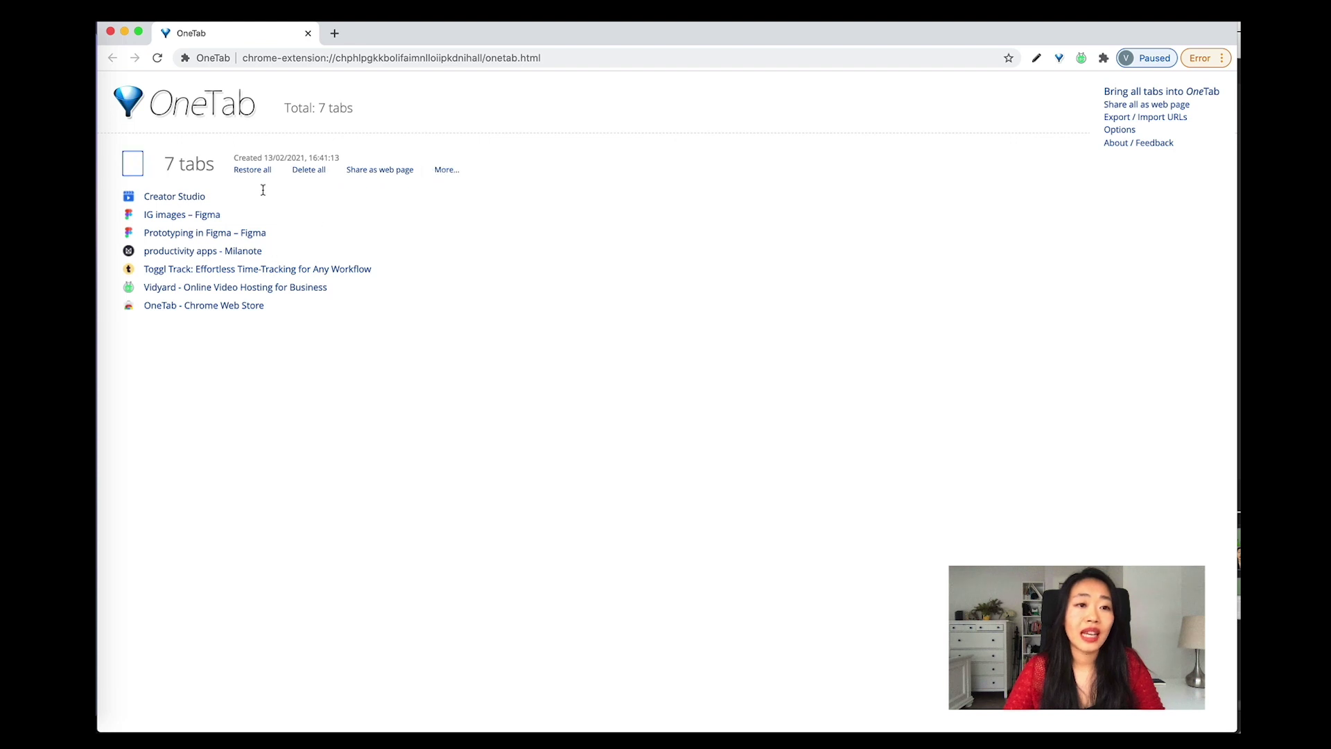
type("YT vi")
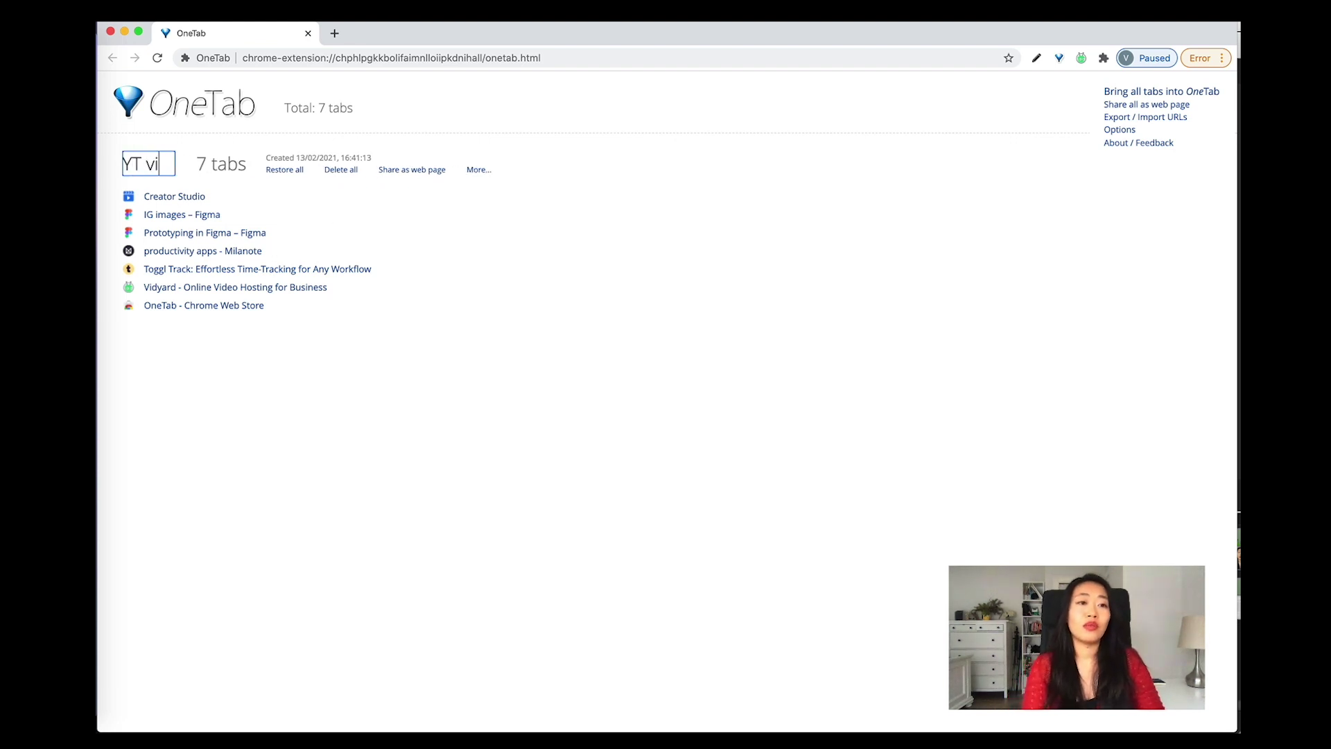
type("deo - productivity apps")
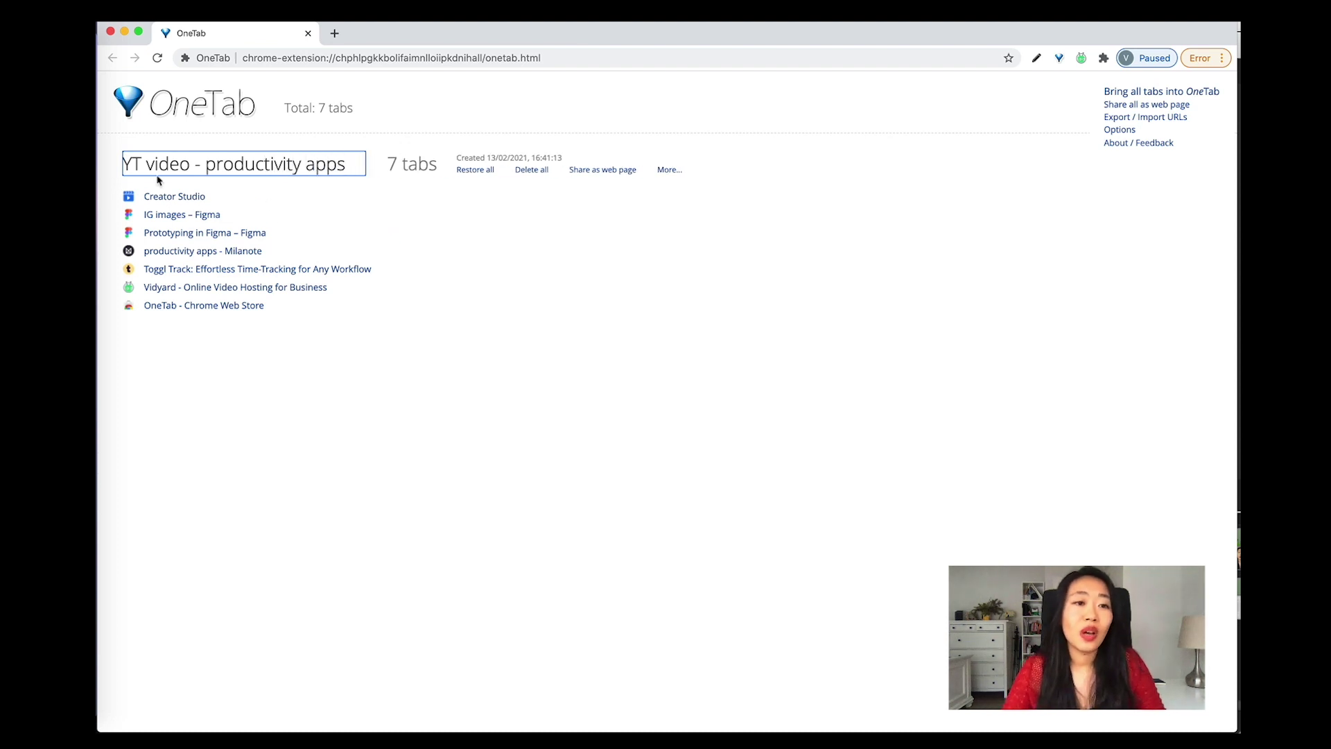
key("Return")
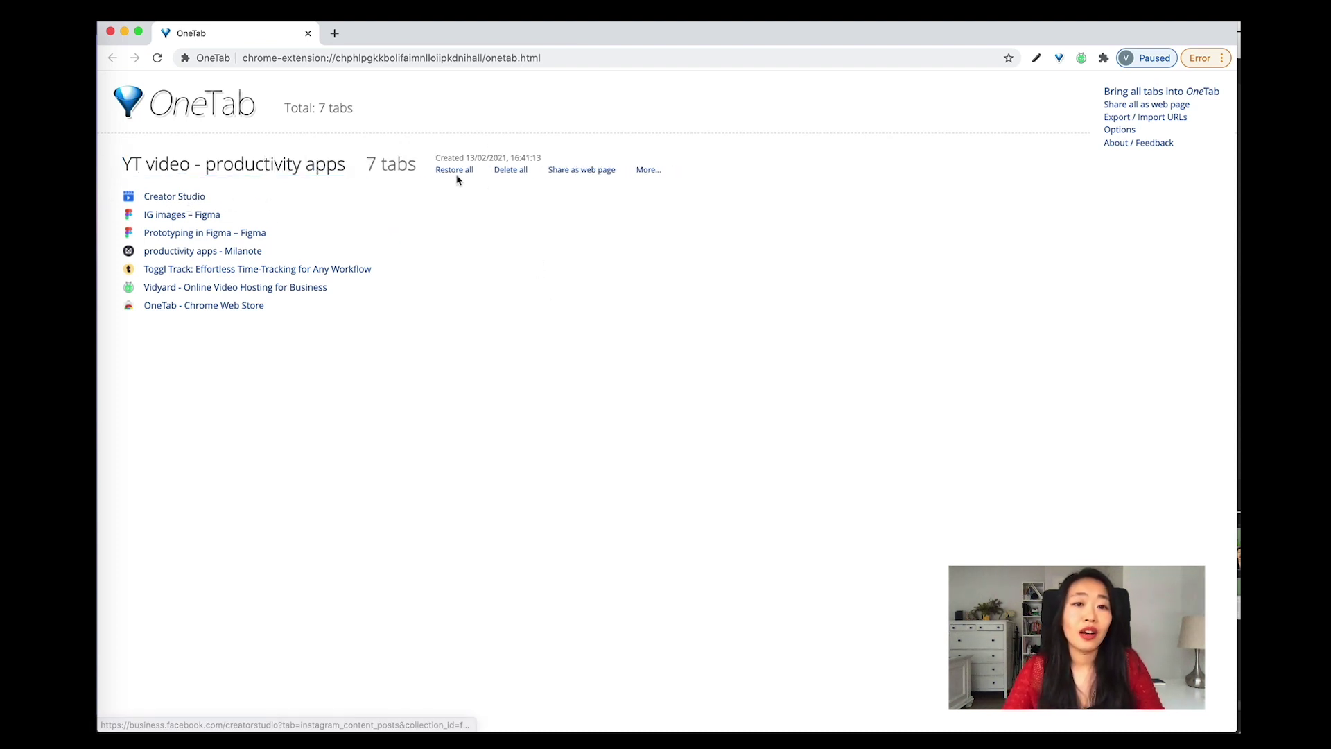
Restore the Creator Studio and IG images – Figma tabs from the saved list
left_click(193, 199)
left_click(199, 197)
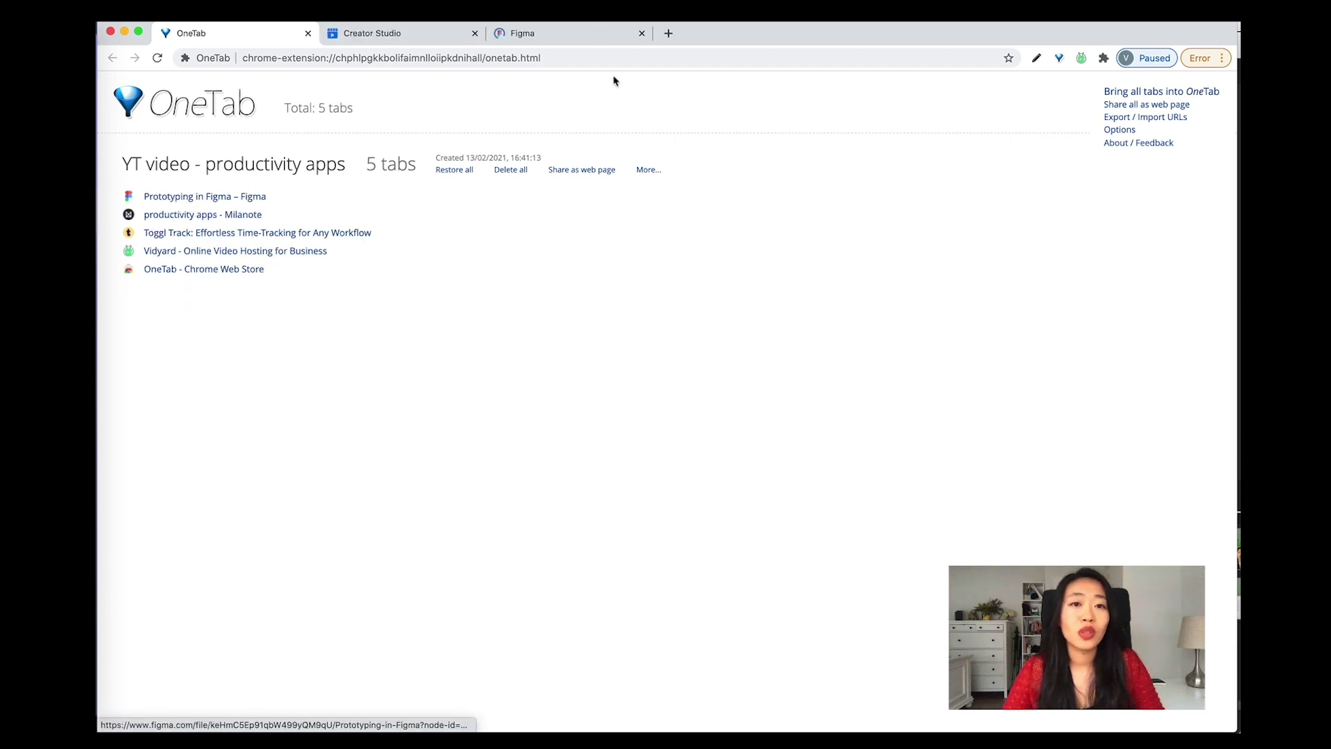
left_click(348, 33)
left_click(575, 32)
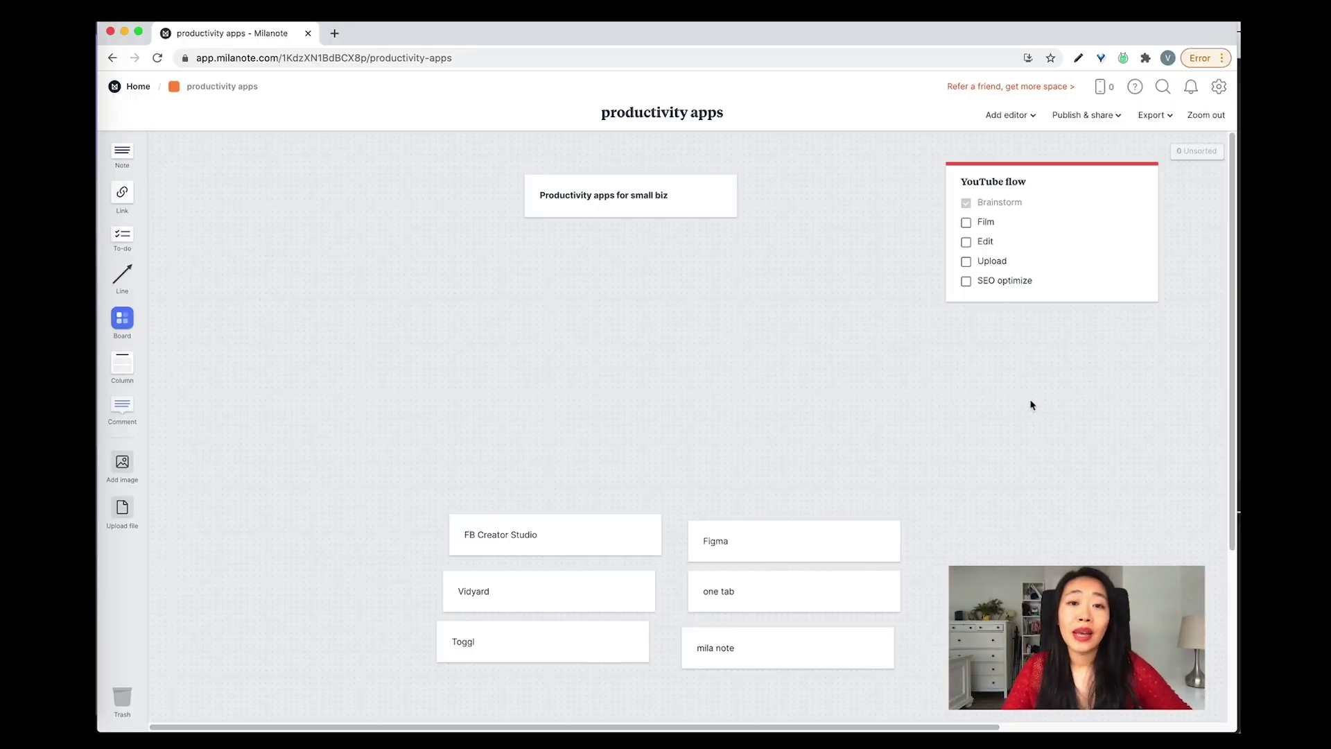
Add three columns named content creation, knowledge tracking and process management
double_click(581, 197)
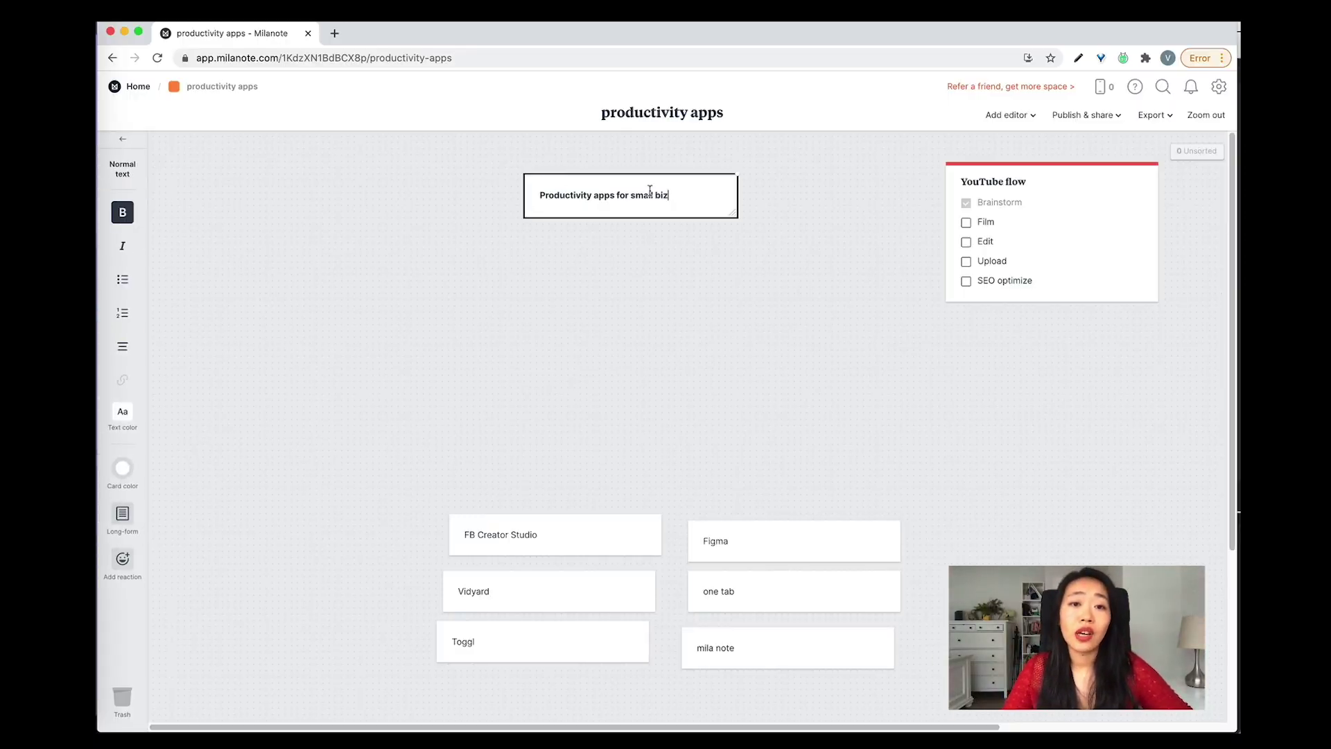
left_click_drag(376, 487, 915, 690)
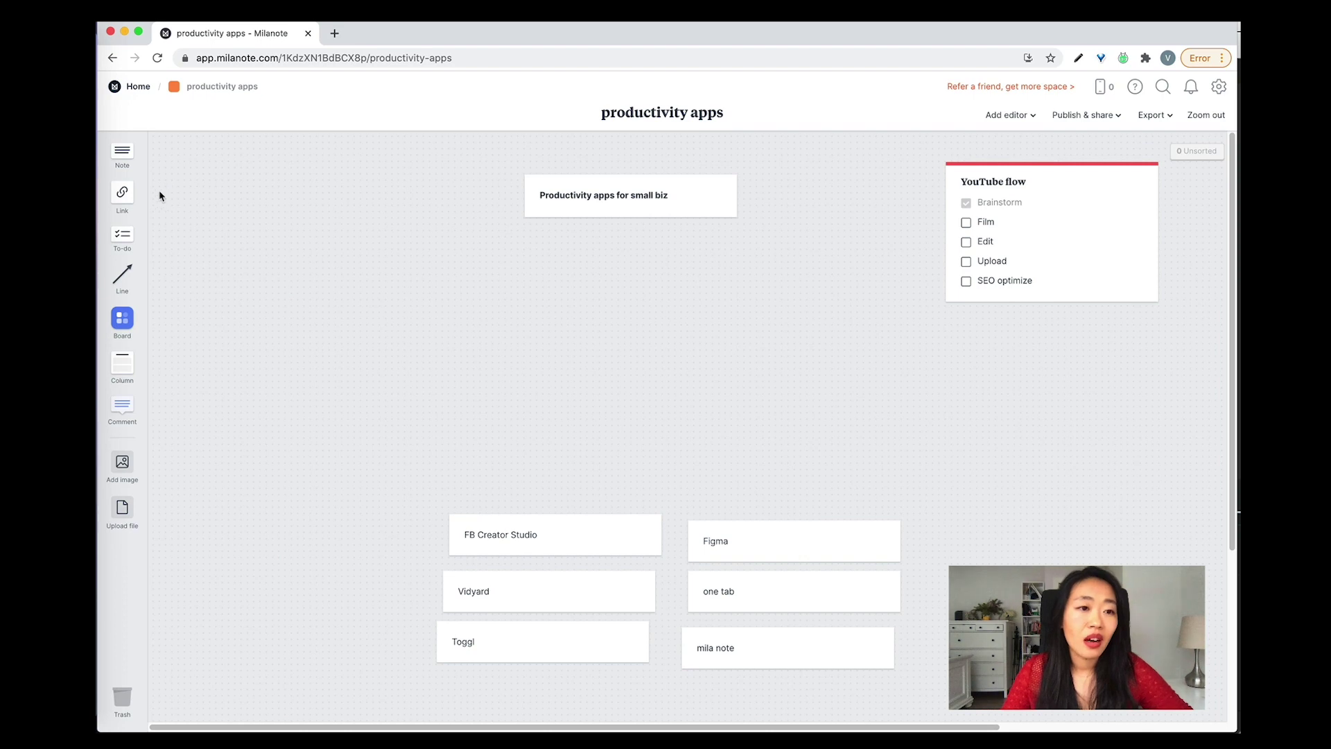
left_click_drag(122, 362, 298, 317)
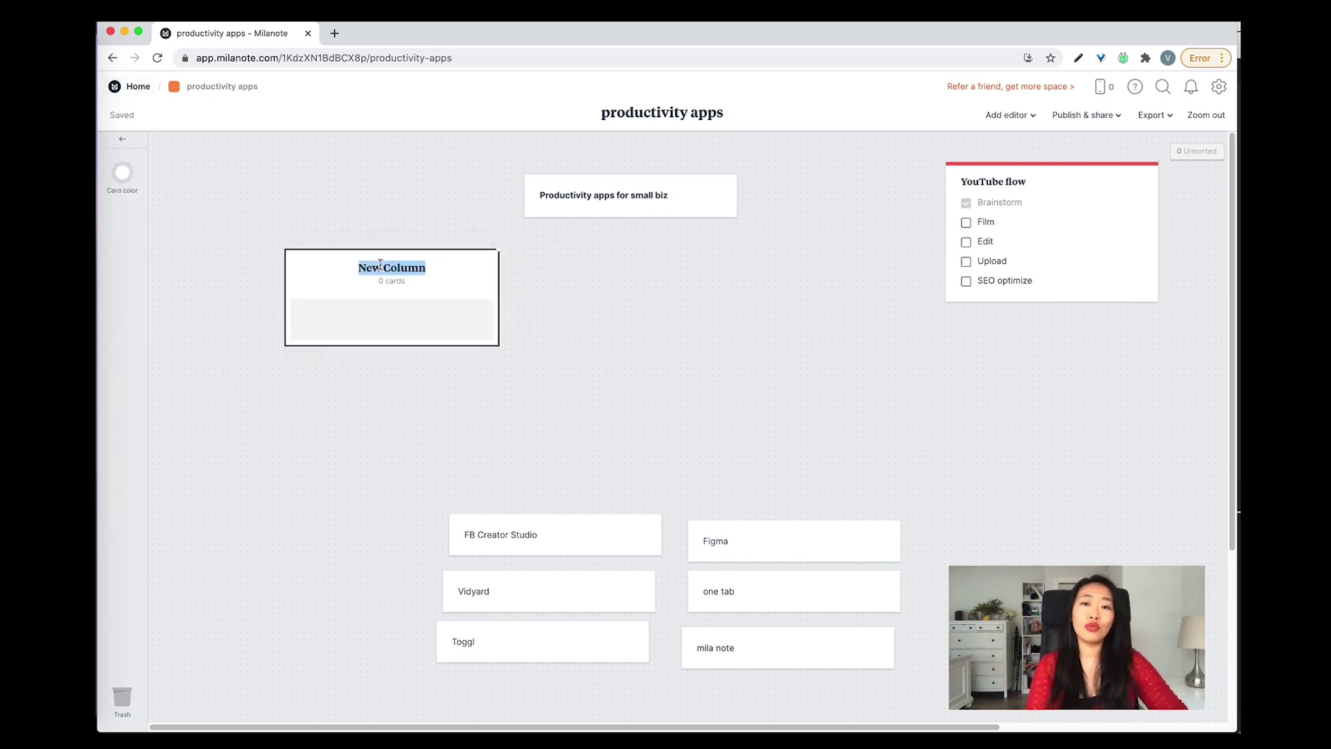
type("content creation")
left_click(178, 122)
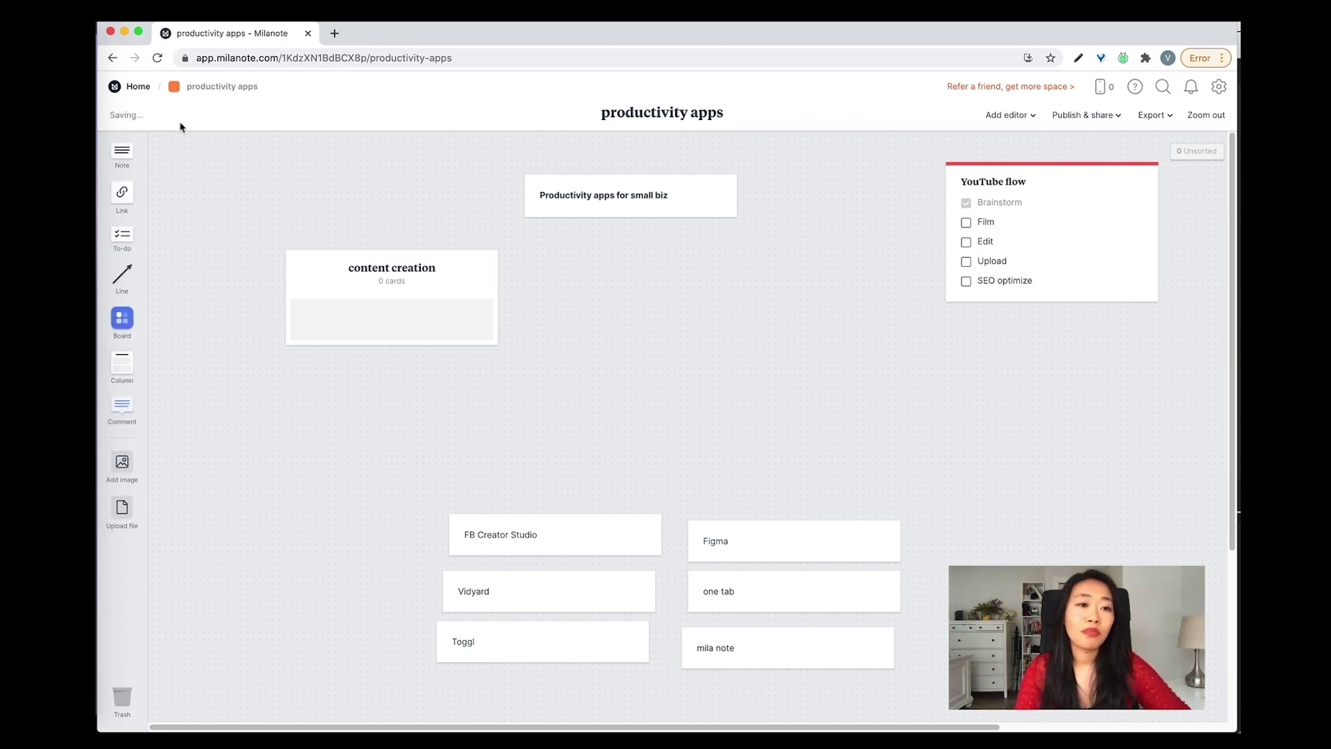
left_click_drag(131, 369, 548, 268)
type("knowledge tracking")
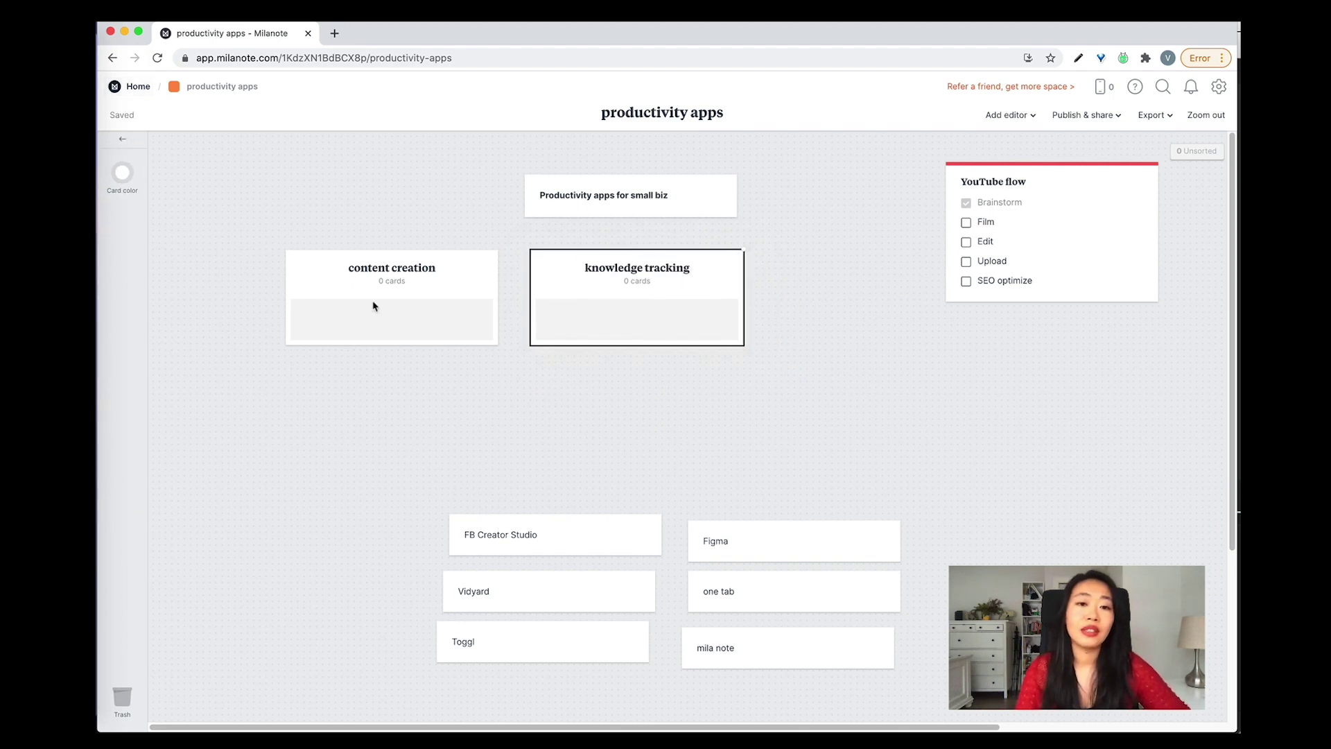
left_click(310, 404)
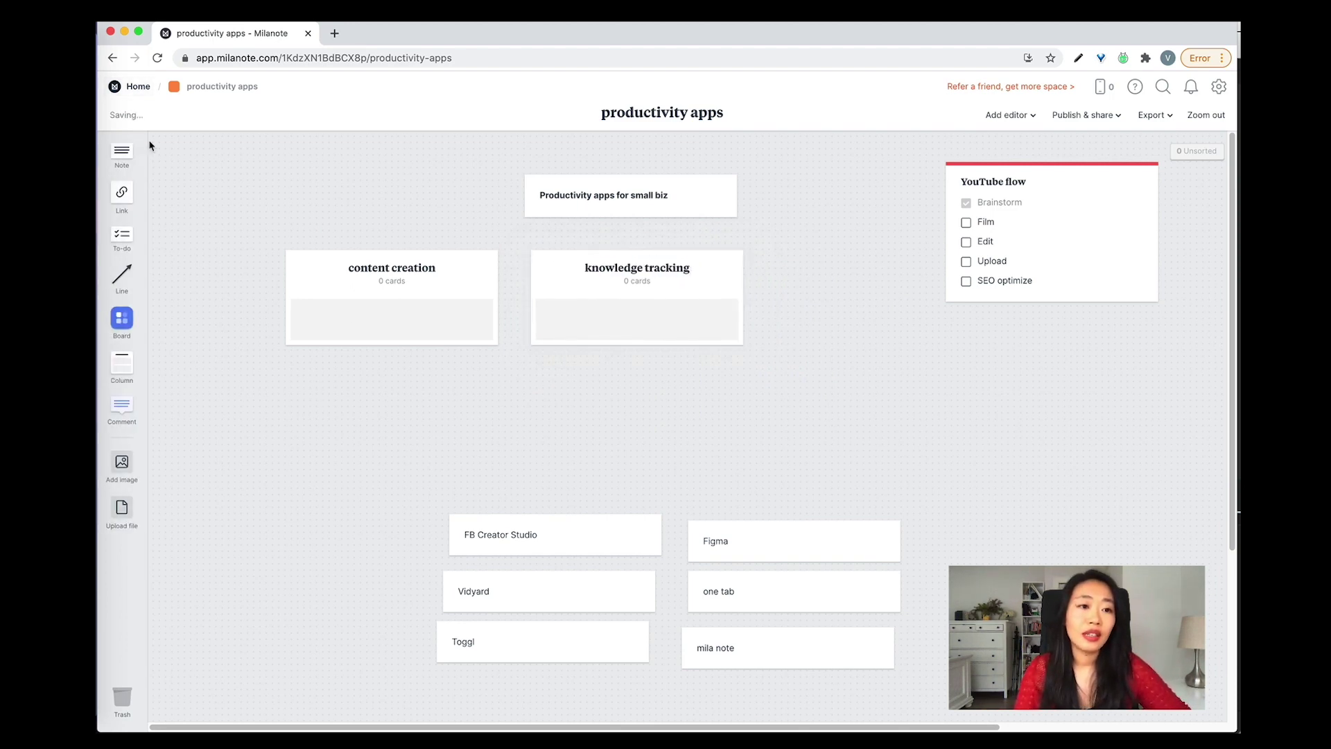
left_click_drag(124, 363, 551, 421)
type("process management")
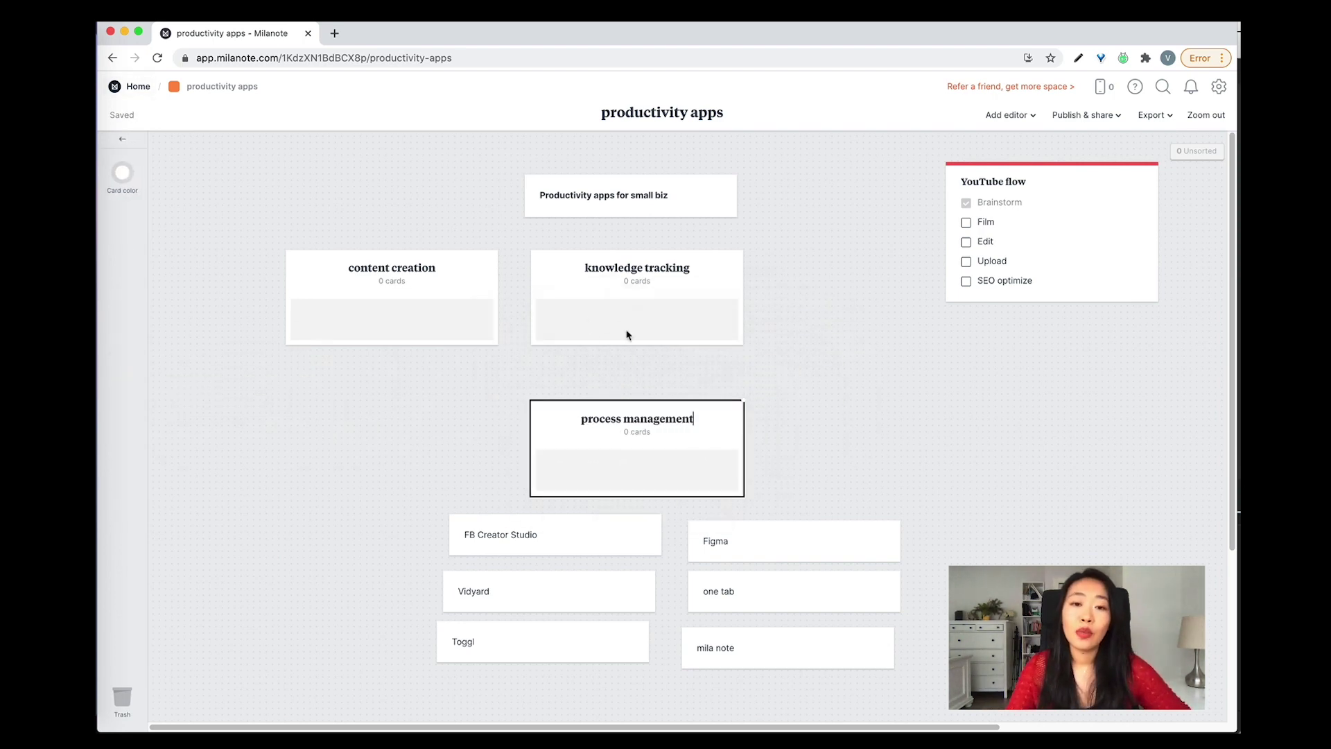
left_click(799, 411)
Sort Figma and FB Creator Studio, Milanote and OneTab, Vidyard and Toggl into their columns
left_click_drag(756, 551, 395, 316)
left_click_drag(805, 658, 697, 323)
left_click_drag(795, 607, 649, 323)
left_click_drag(602, 466, 602, 468)
left_click_drag(544, 648, 633, 461)
left_click_drag(478, 538, 436, 319)
left_click_drag(431, 371, 429, 317)
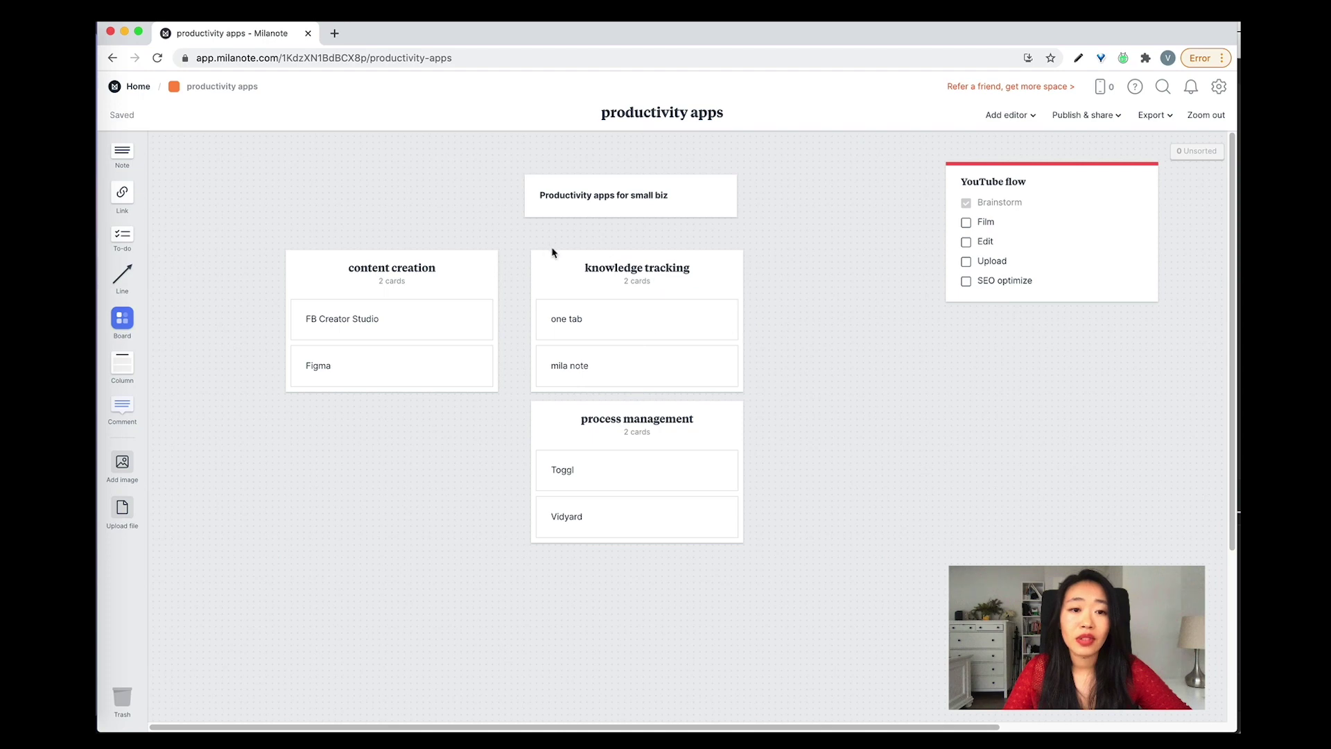
Line the three columns up side by side and shift the YouTube flow checklist right
left_click_drag(667, 266, 636, 267)
left_click_drag(690, 430, 876, 277)
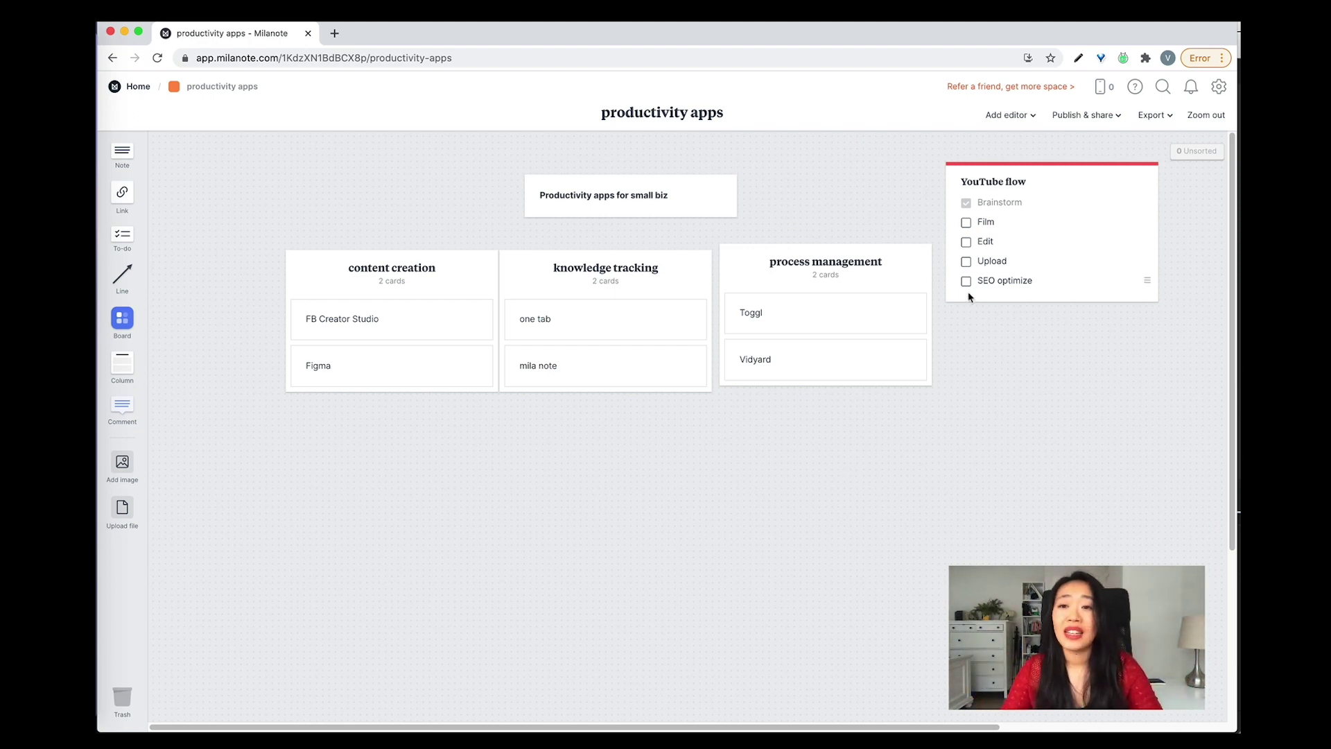
left_click_drag(1074, 187, 1104, 197)
left_click(122, 236)
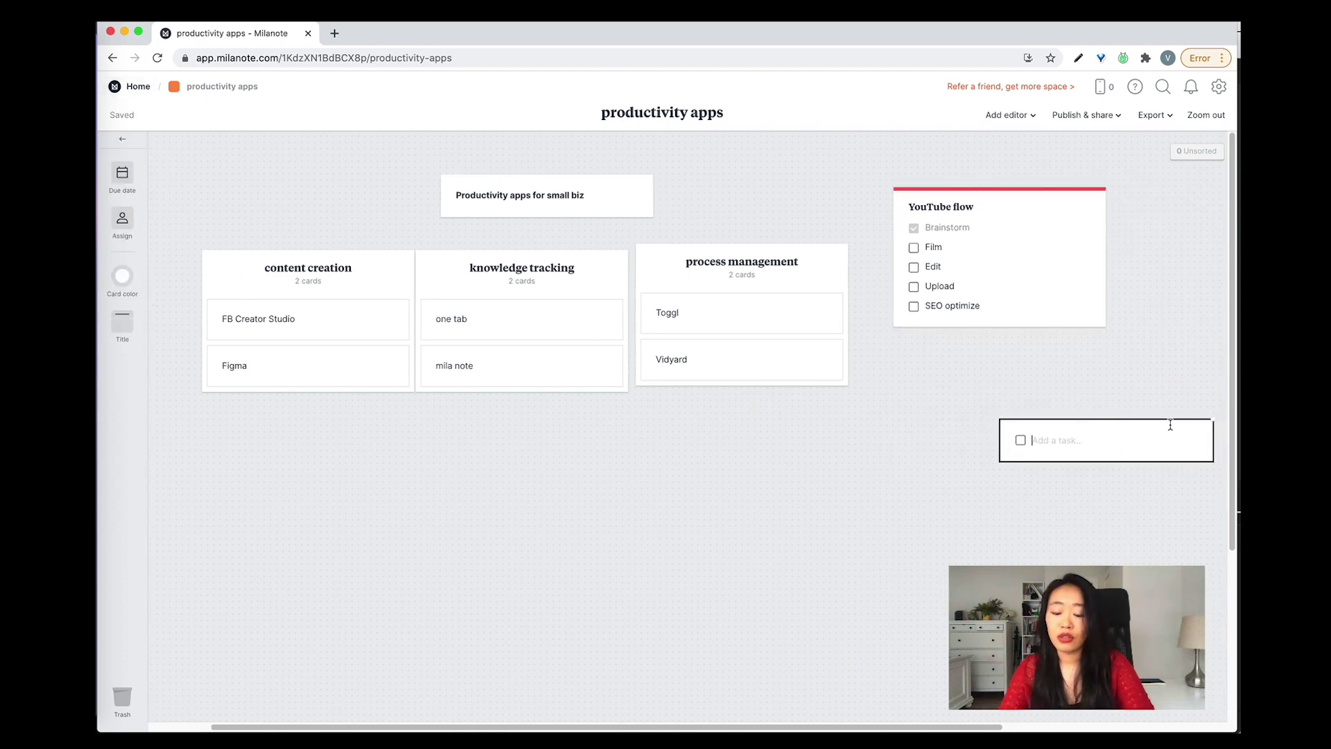
Discard the empty to-do card and tick Film in the YouTube flow checklist
key("Escape")
left_click(914, 247)
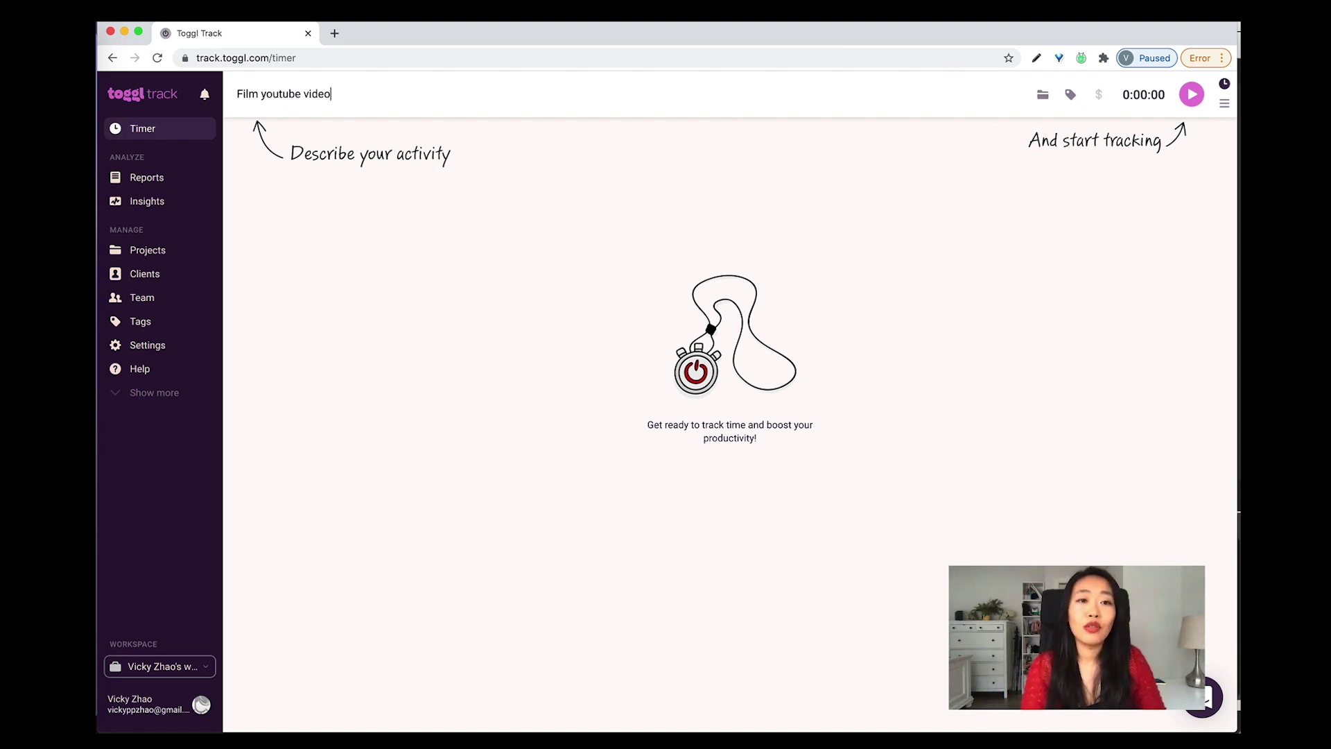
Start and stop a 'Film youtube video' timer, then an 'Edit video' timer
key("Return")
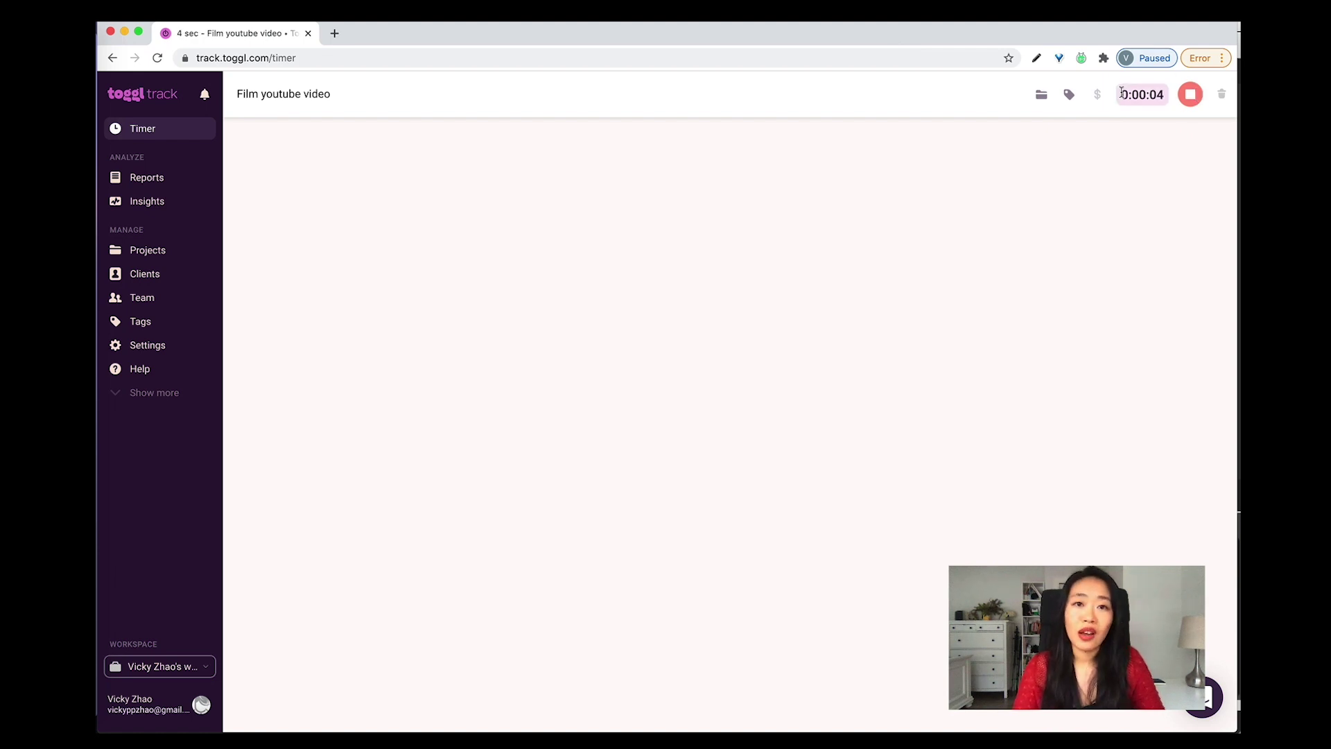
left_click(1191, 95)
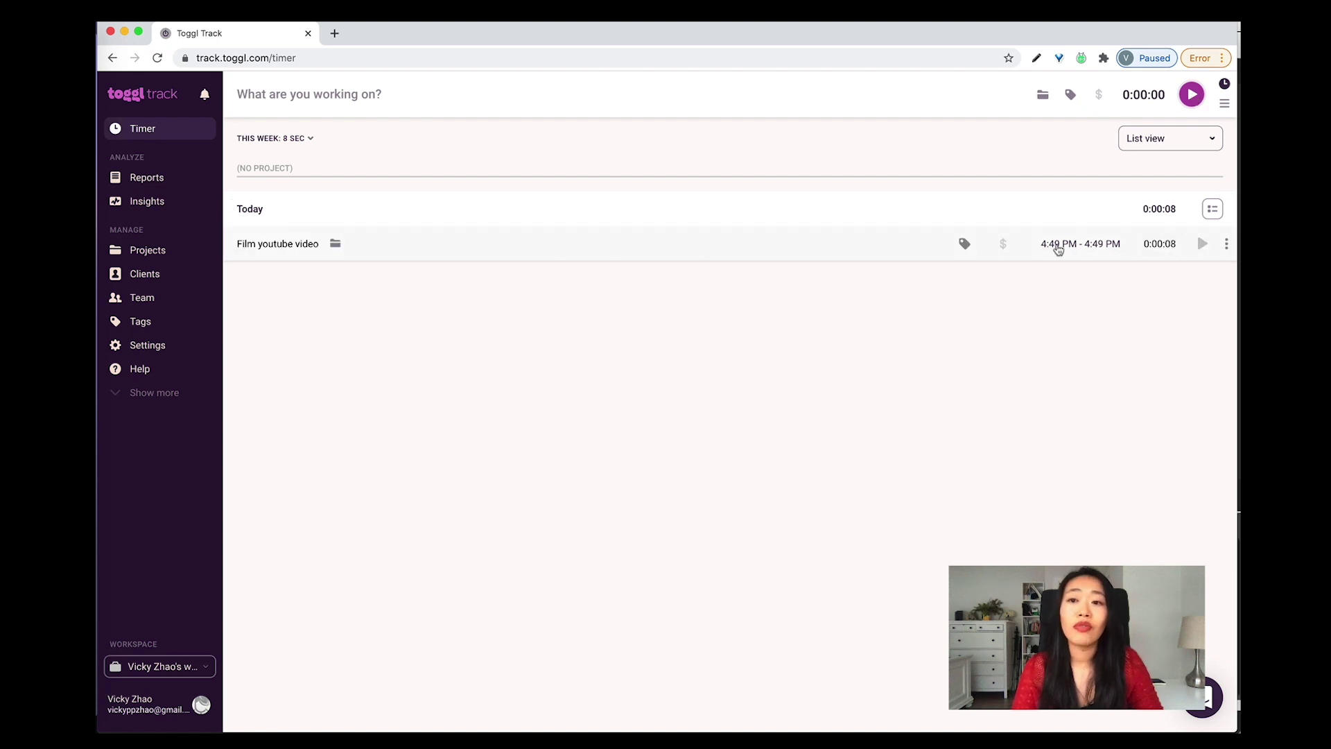
left_click(409, 102)
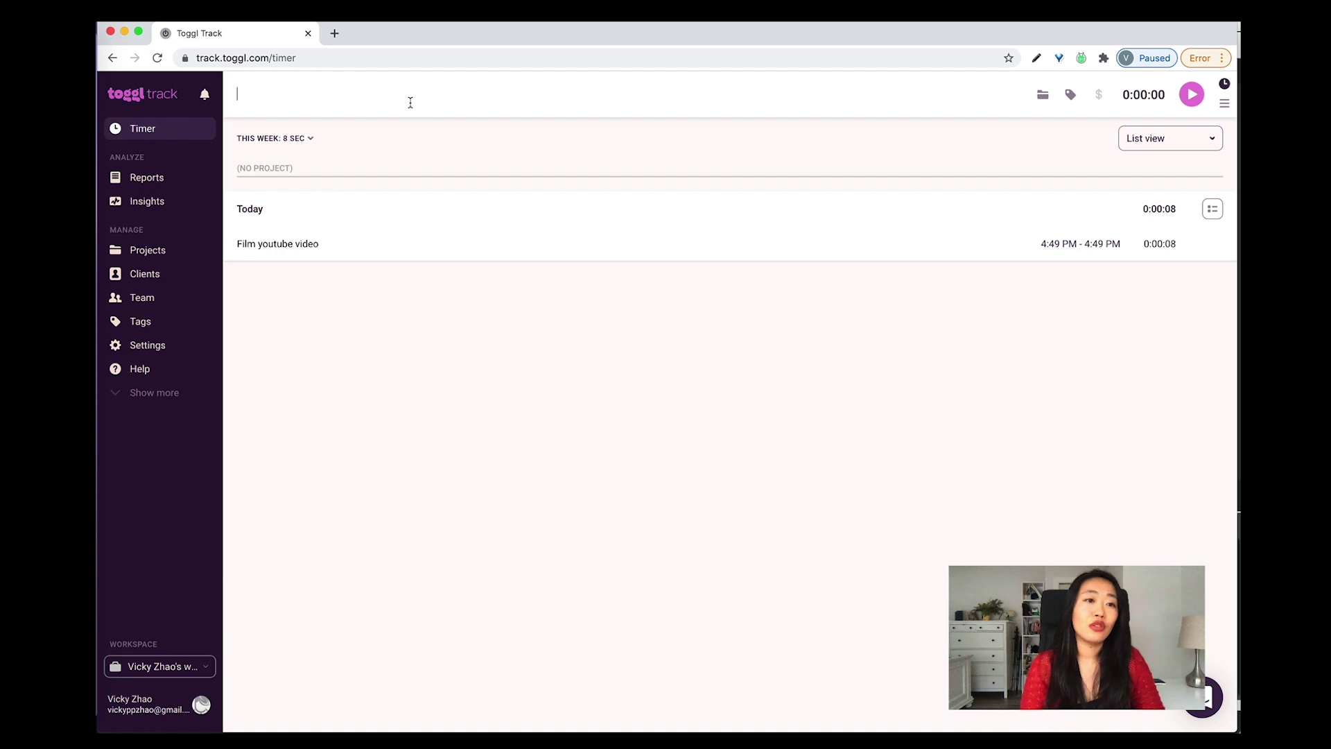
type("Edit video")
key("Return")
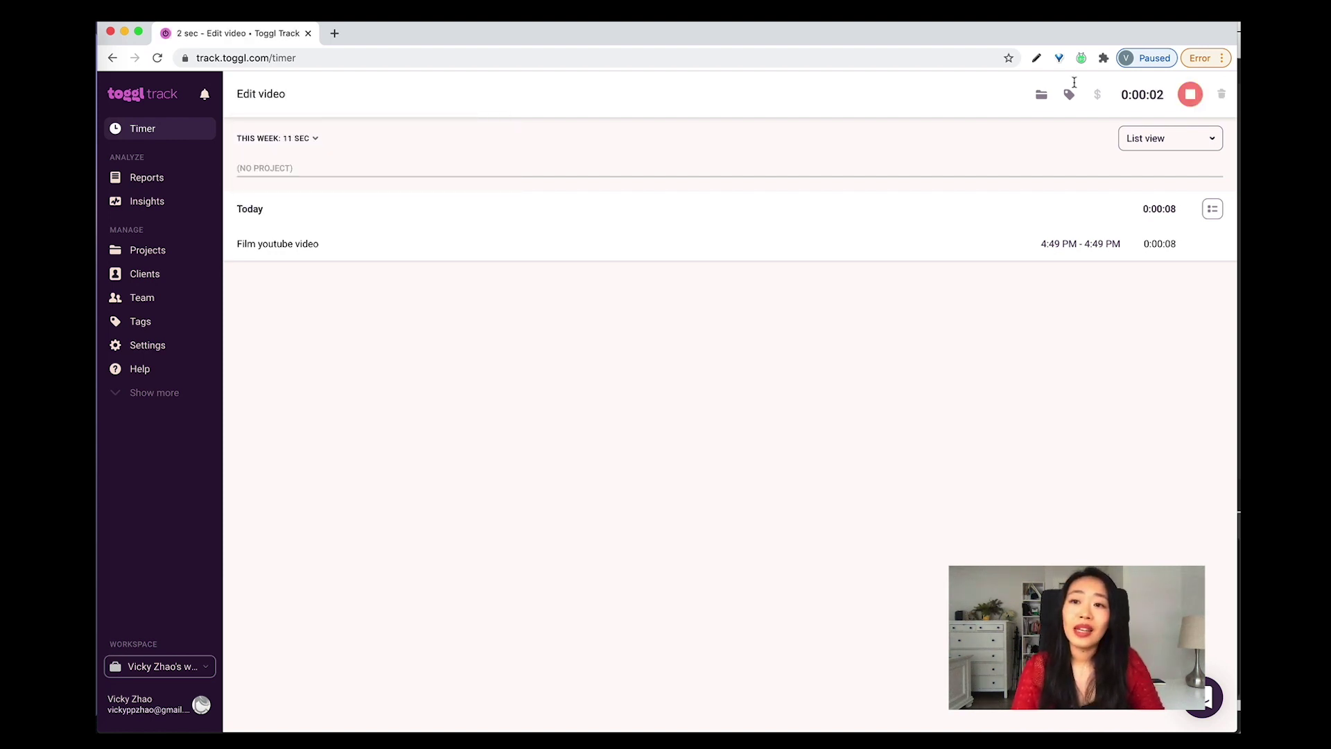
left_click(1192, 95)
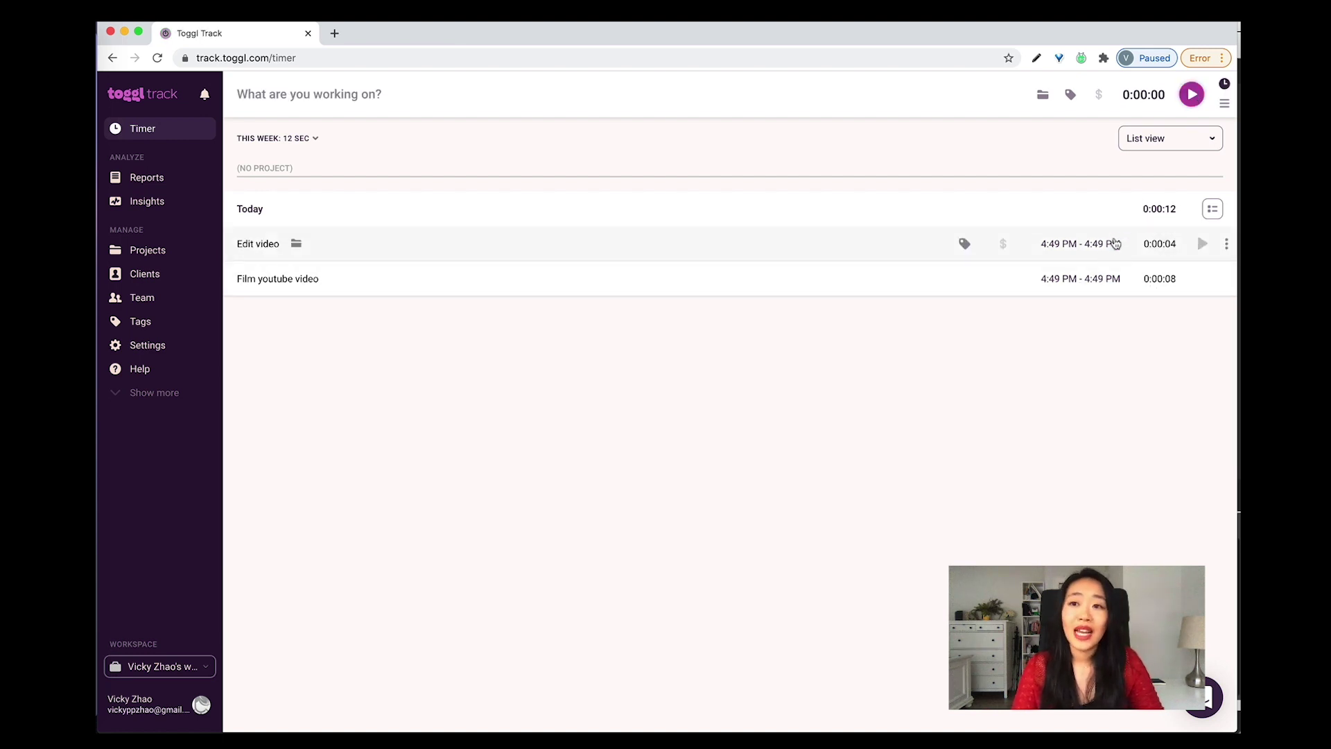
mouse_move(1102, 95)
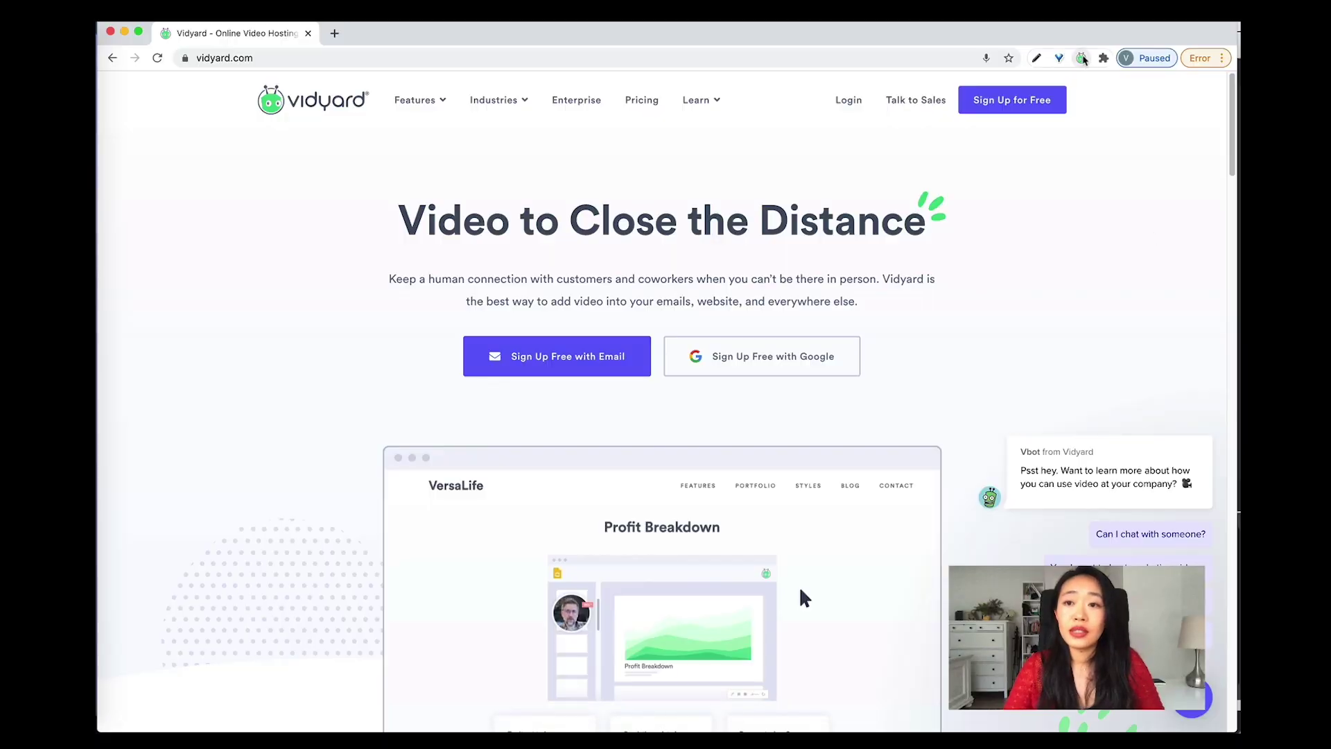
Start a Vidyard screen and camera recording of the Vidyard homepage Chrome tab
left_click(1083, 58)
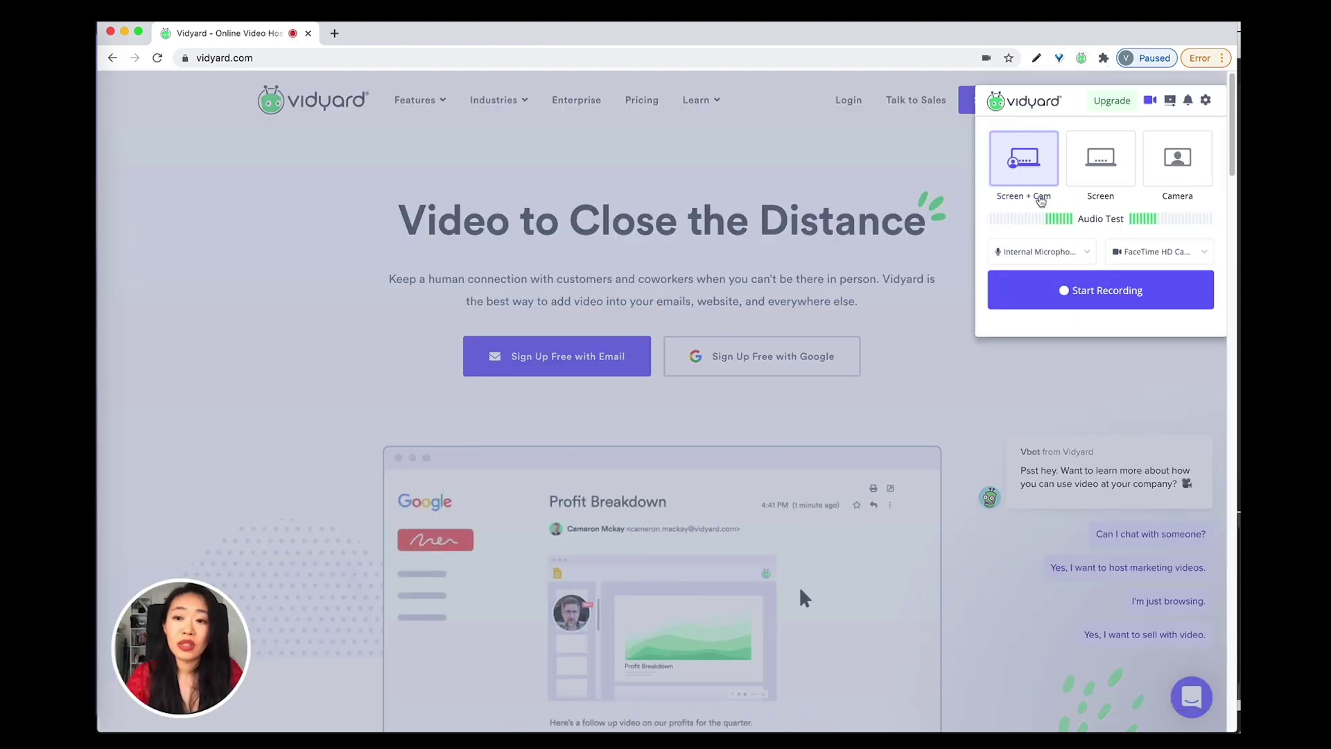
left_click(1074, 300)
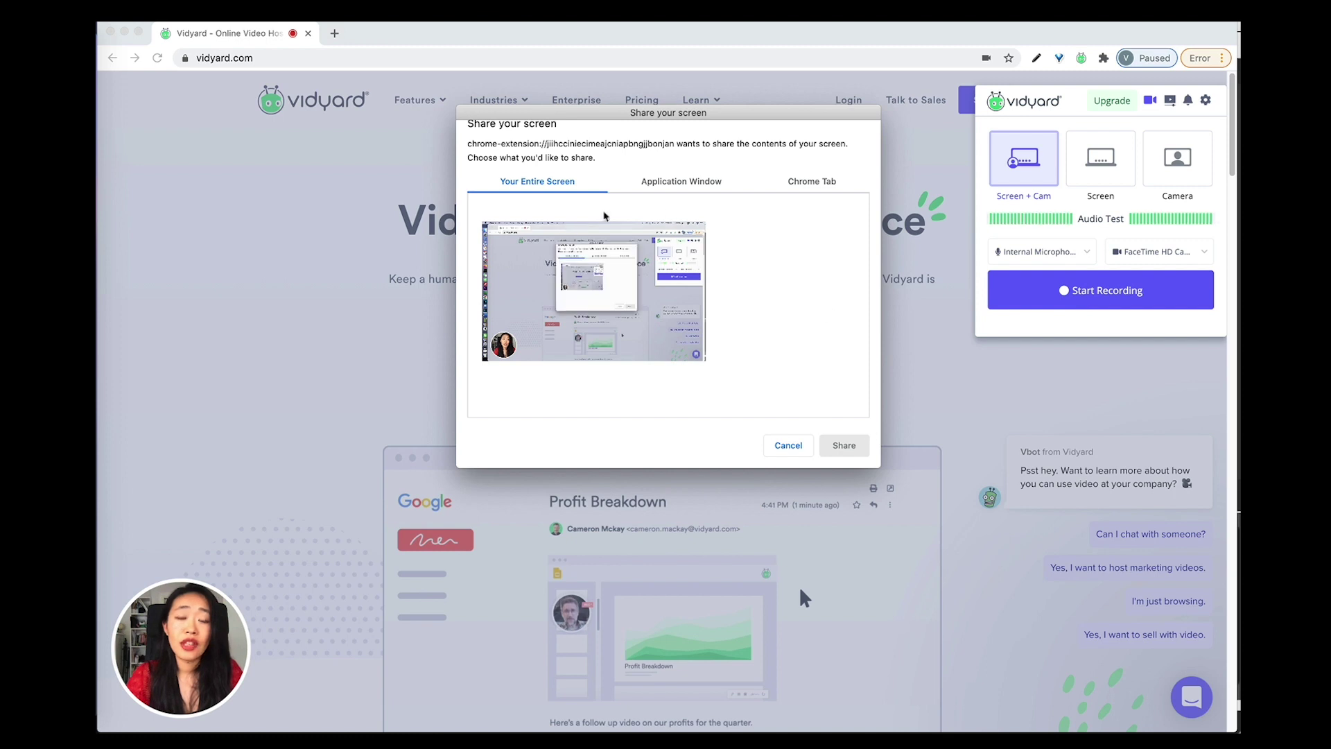
left_click(832, 181)
left_click(600, 205)
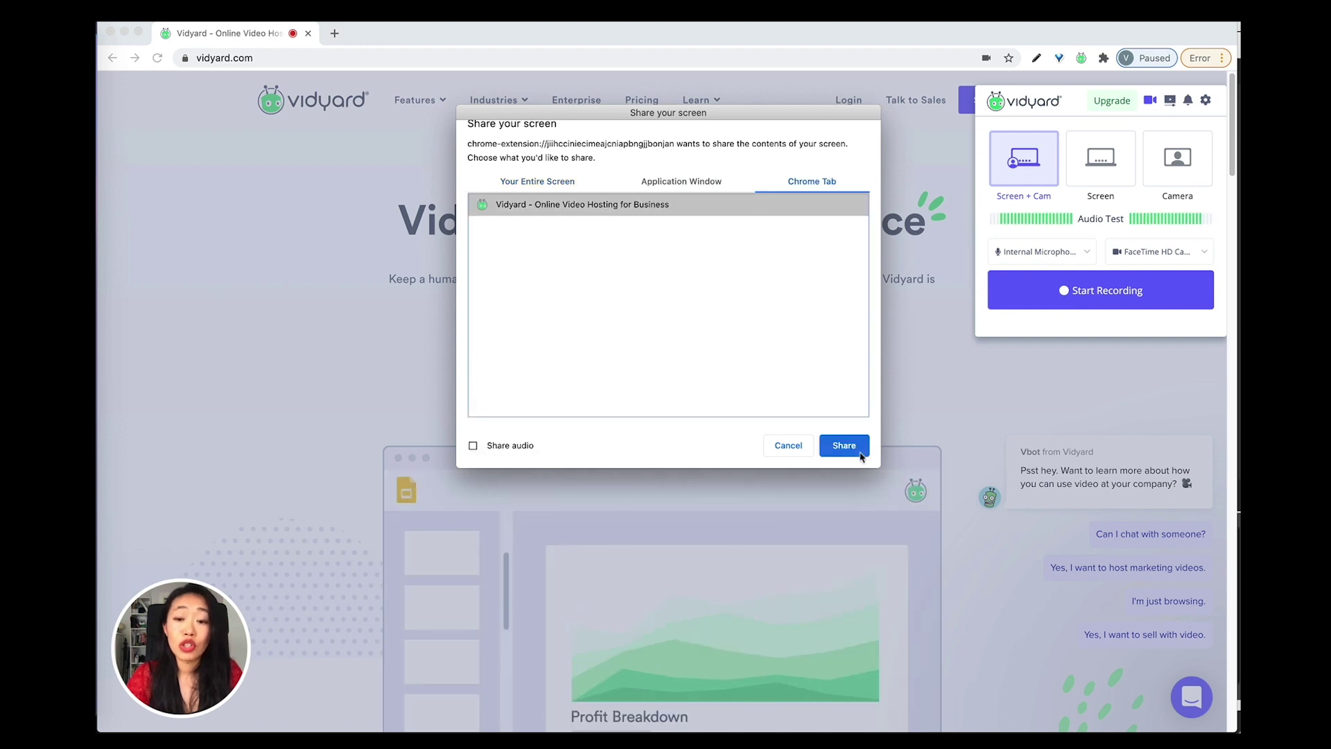
left_click(844, 445)
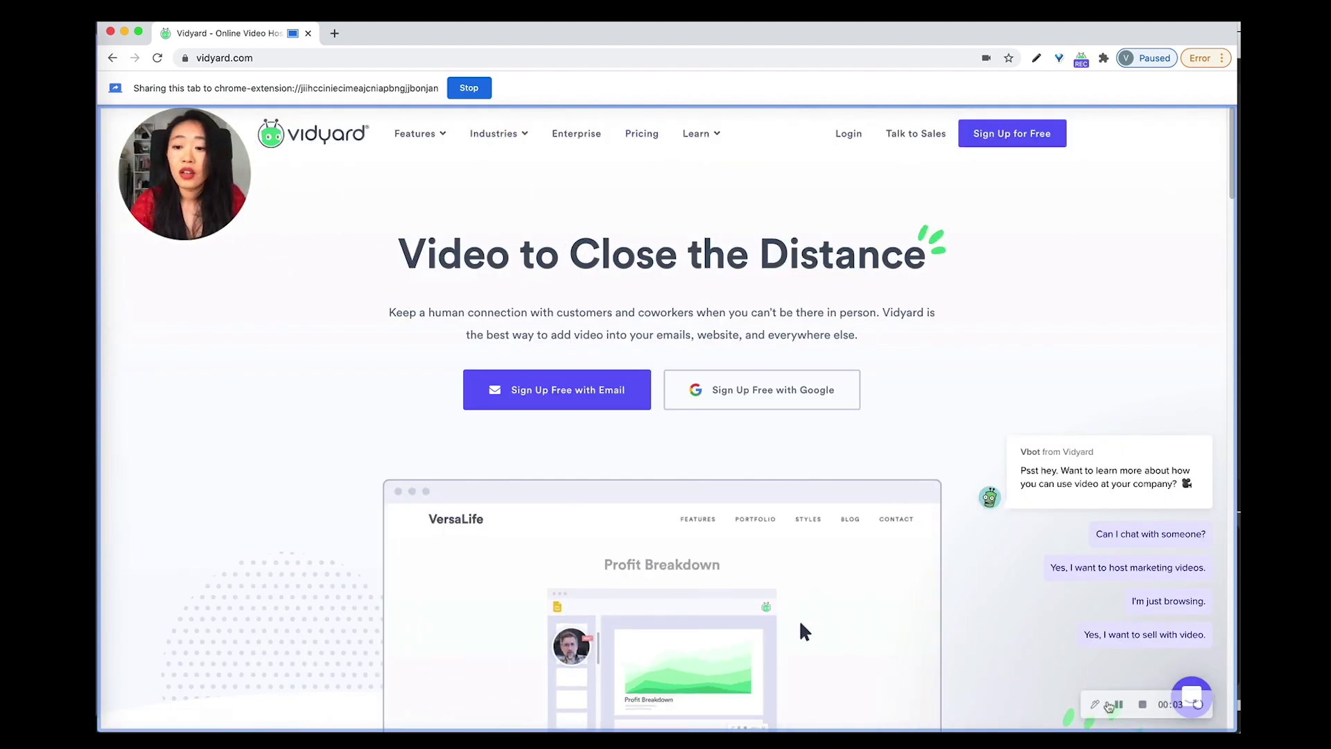
Circle 'the Distance' in the headline with the pencil, scroll down, and stop recording
left_click(1094, 705)
mouse_move(871, 234)
left_mouse_down()
mouse_move(901, 285)
mouse_move(778, 223)
left_mouse_up()
mouse_move(997, 260)
left_mouse_down()
mouse_move(964, 312)
mouse_move(1079, 294)
left_mouse_up()
scroll(398, 473, "down", 10)
left_click_drag(396, 478, 604, 484)
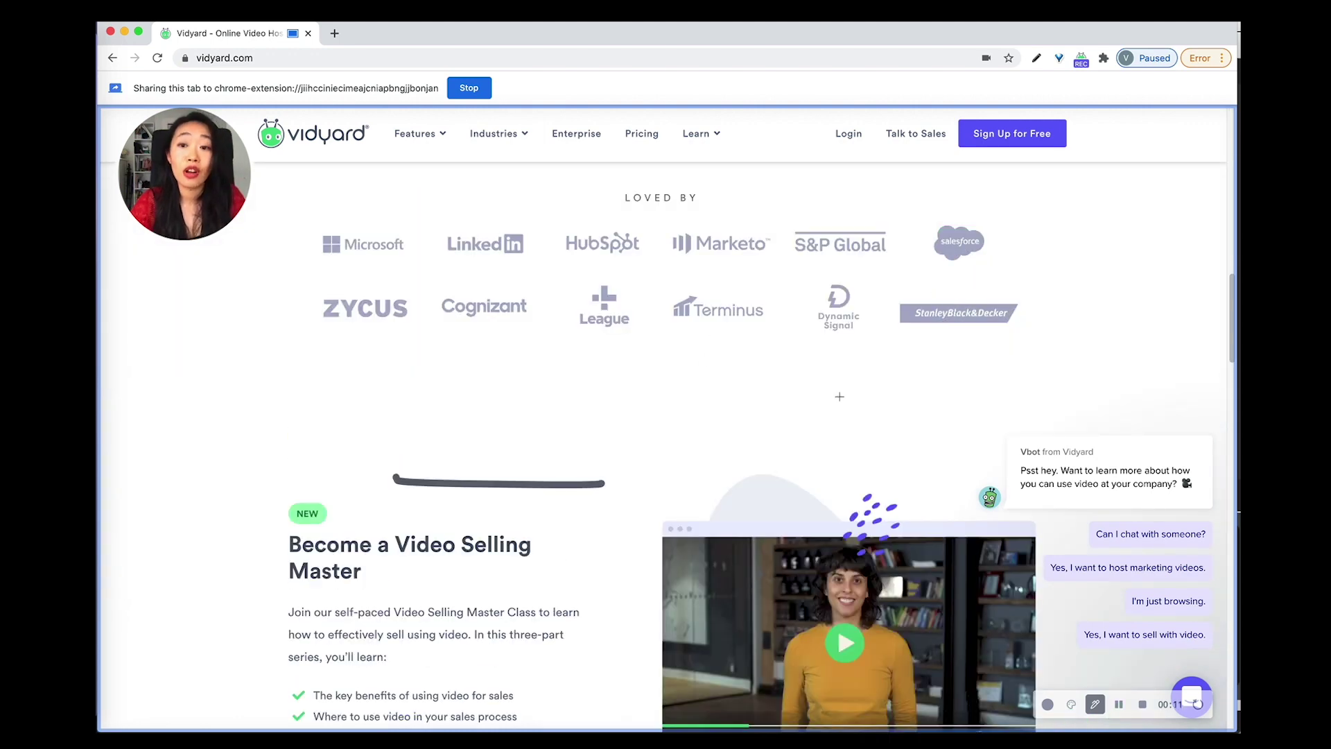
scroll(703, 440, "down", 3)
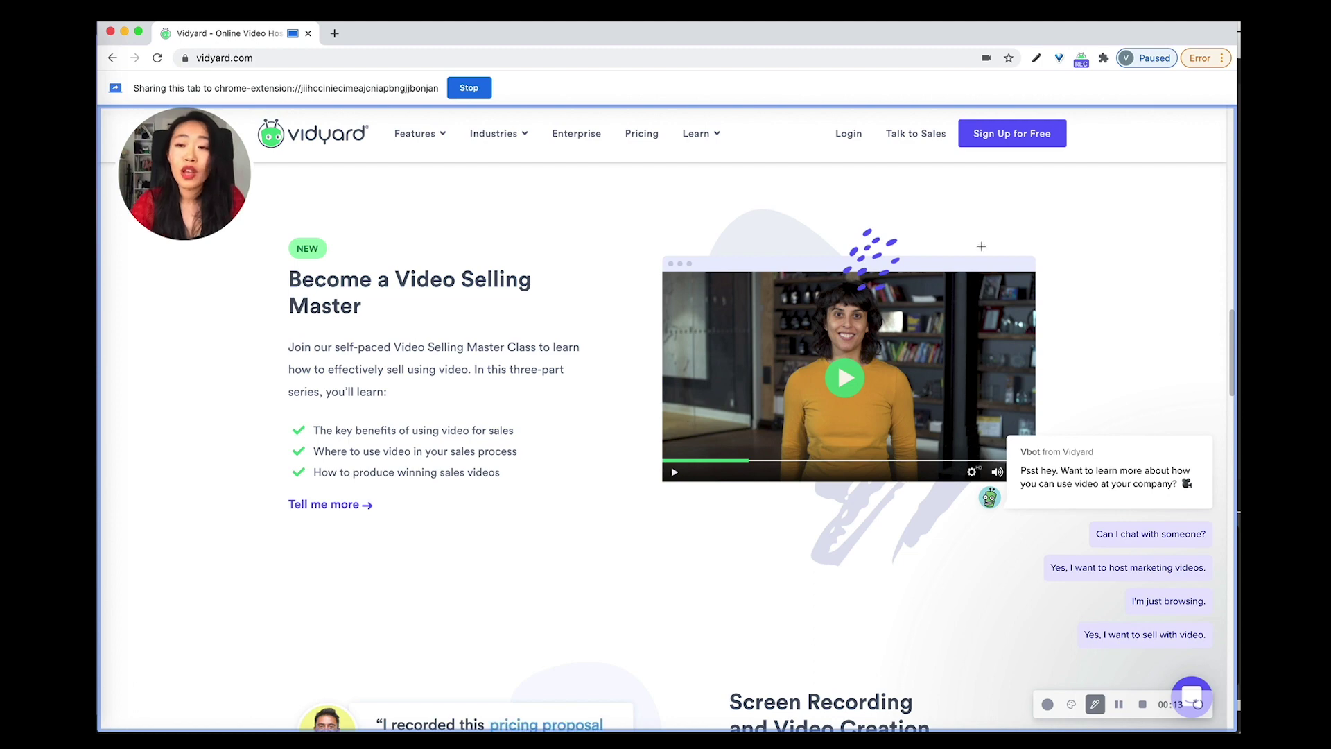
left_click(1083, 60)
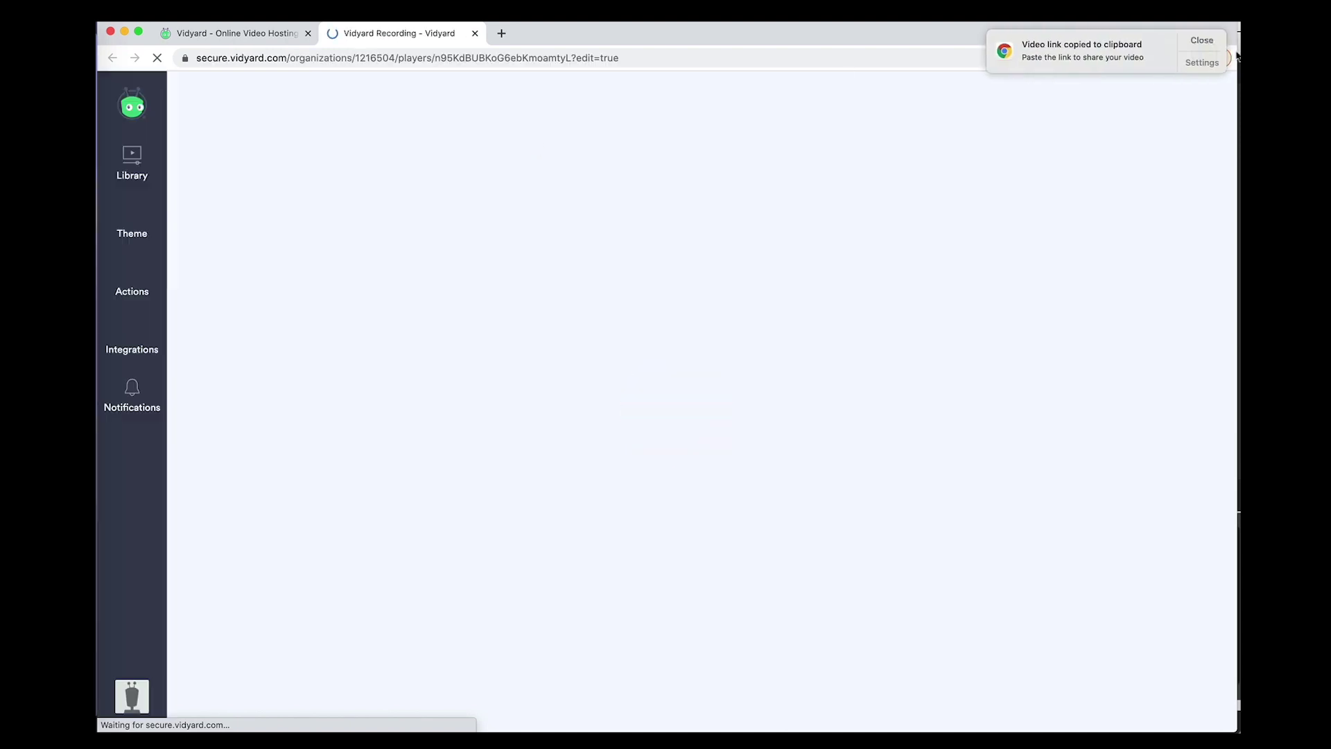
Click into the Title field on the Vidyard Recording edit page
left_click(473, 178)
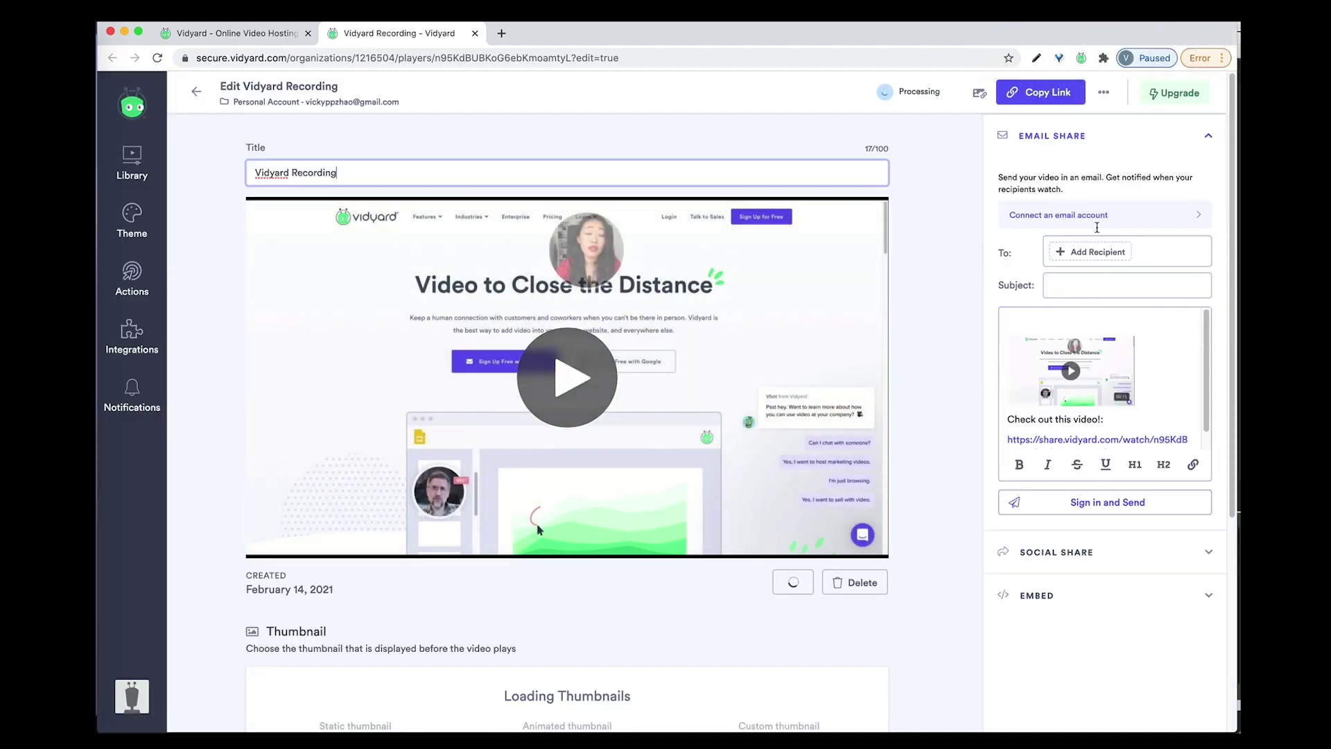